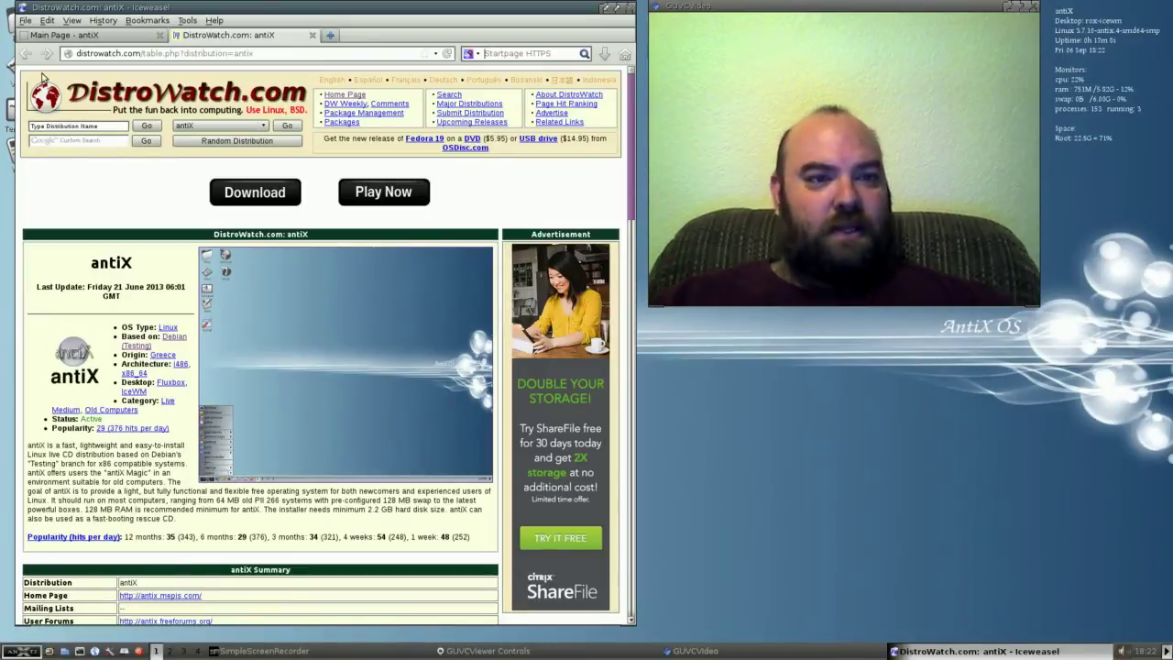
Switch to the 'Main Page - antiX' tab to view the antiX wiki.
click(83, 35)
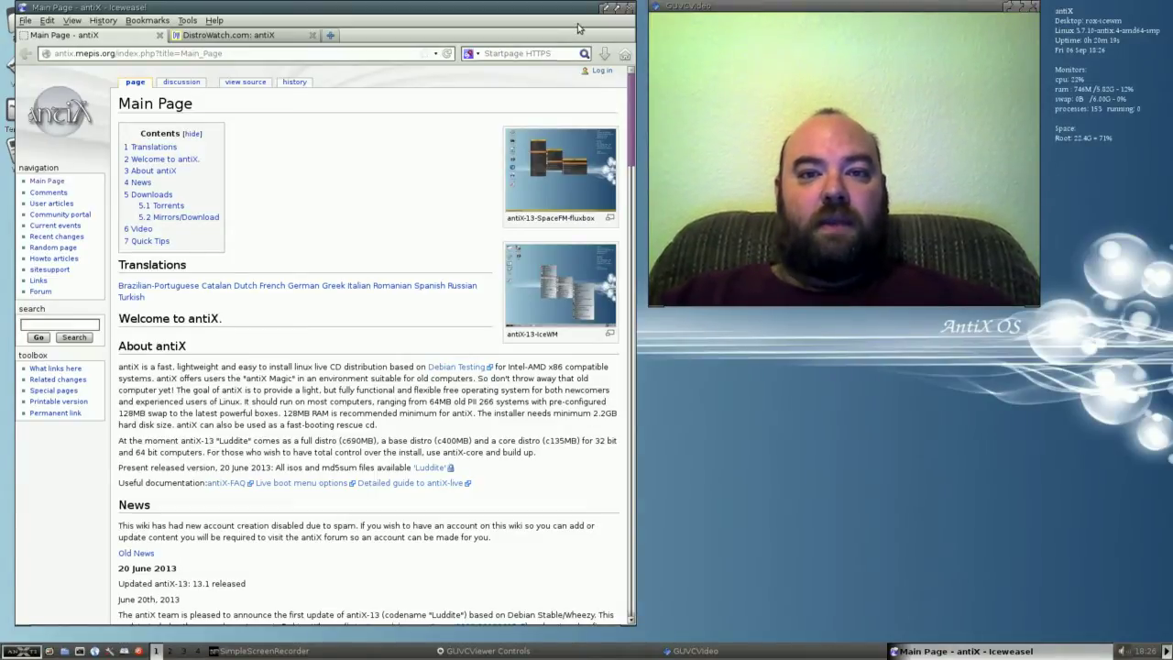
Minimize the Iceweasel and GUVCVideo windows to reveal the desktop icons.
click(605, 8)
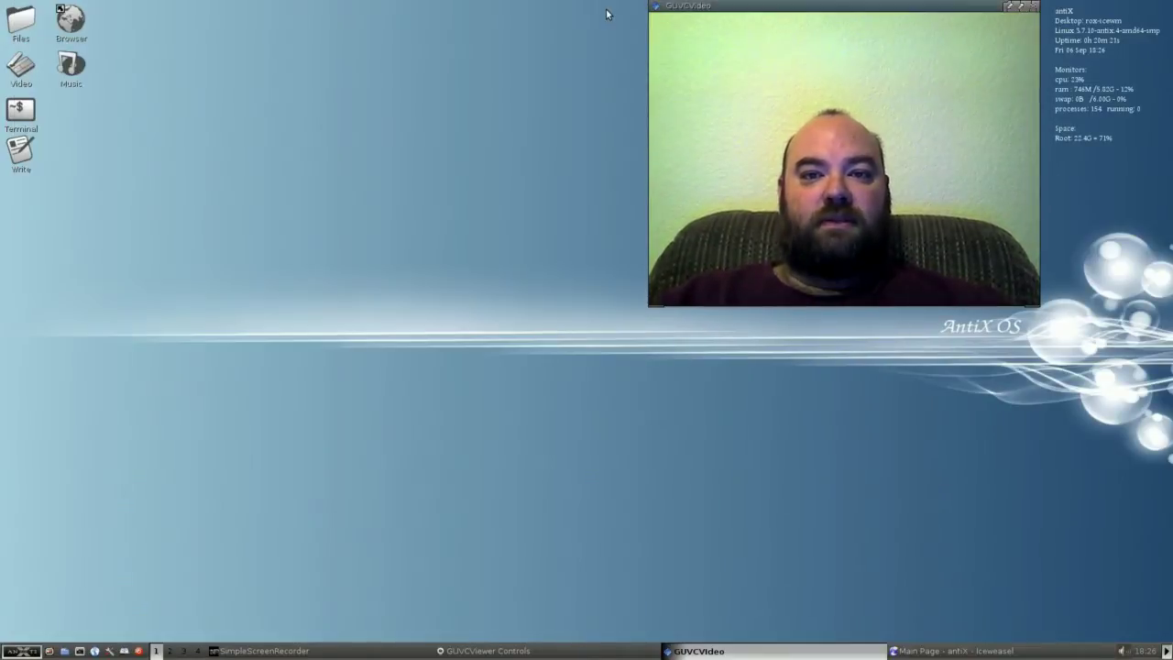
click(1008, 8)
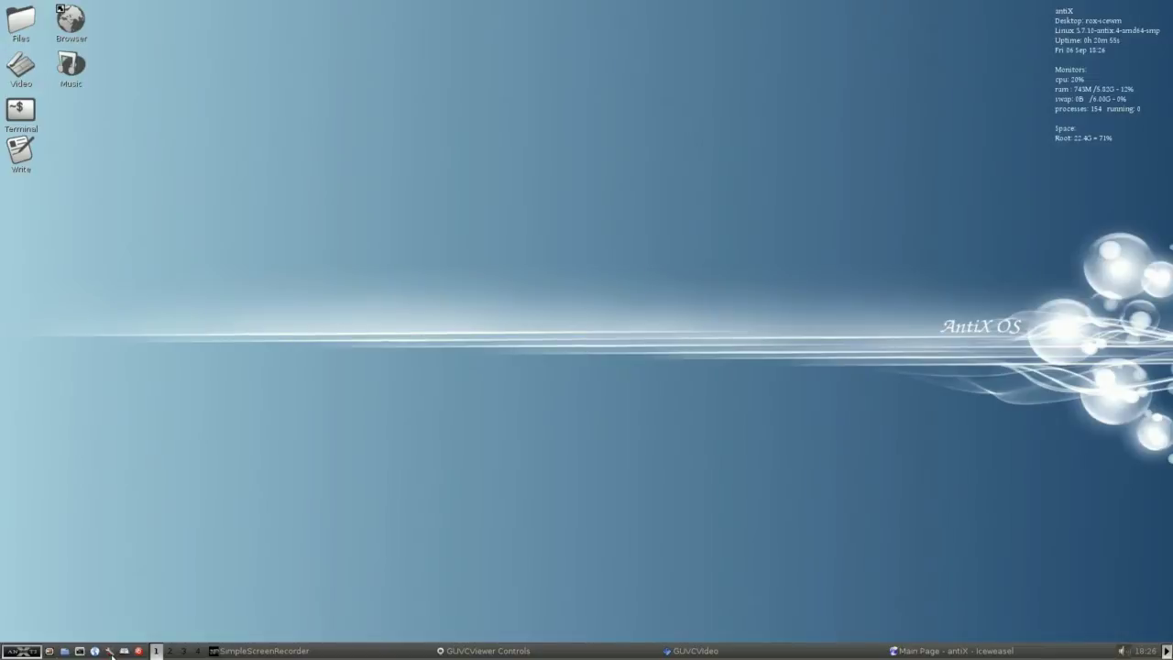
click(110, 651)
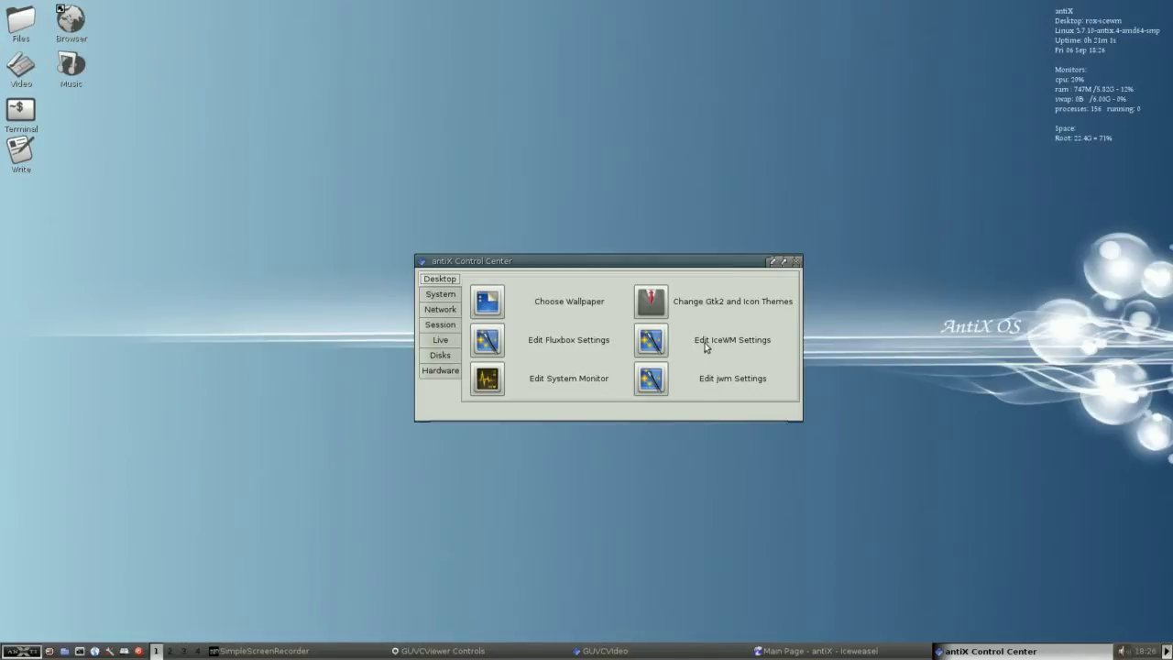
click(442, 311)
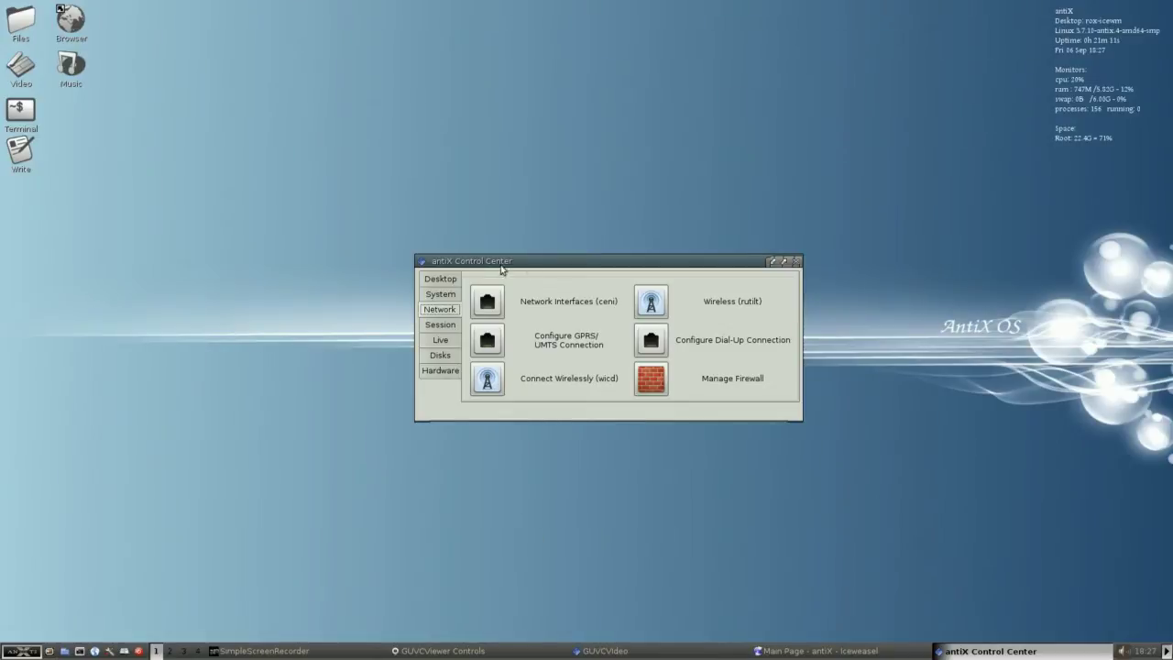
click(797, 262)
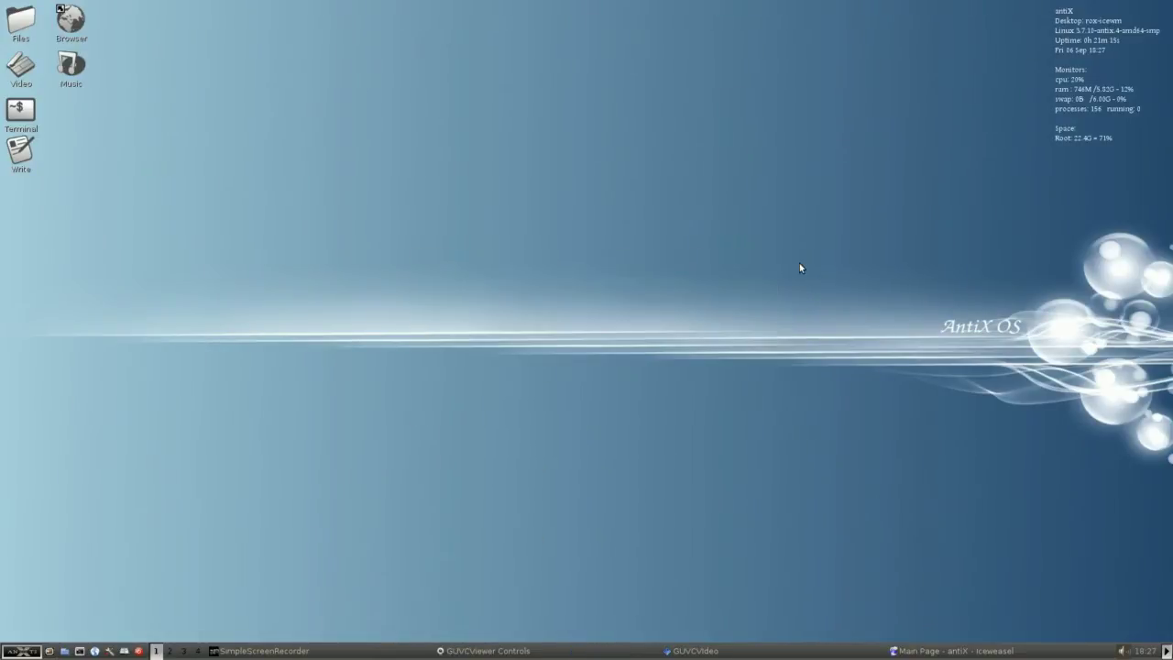
click(256, 651)
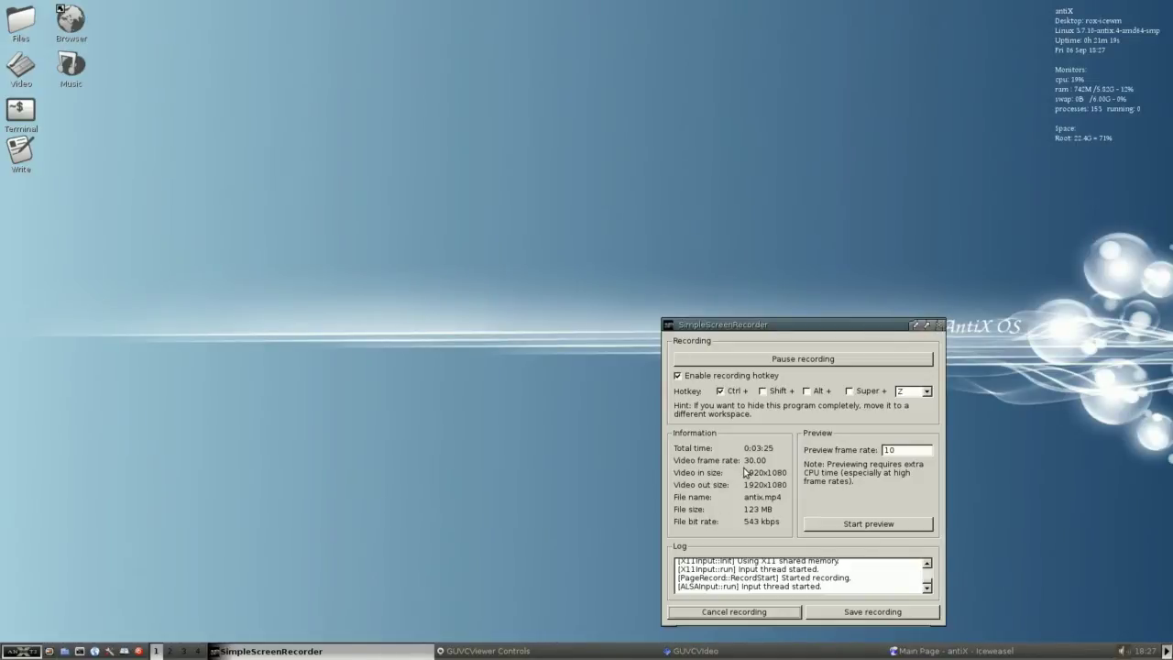
Hide SimpleScreenRecorder again, restore GUVCVideo, and open the antiX applications menu.
click(914, 326)
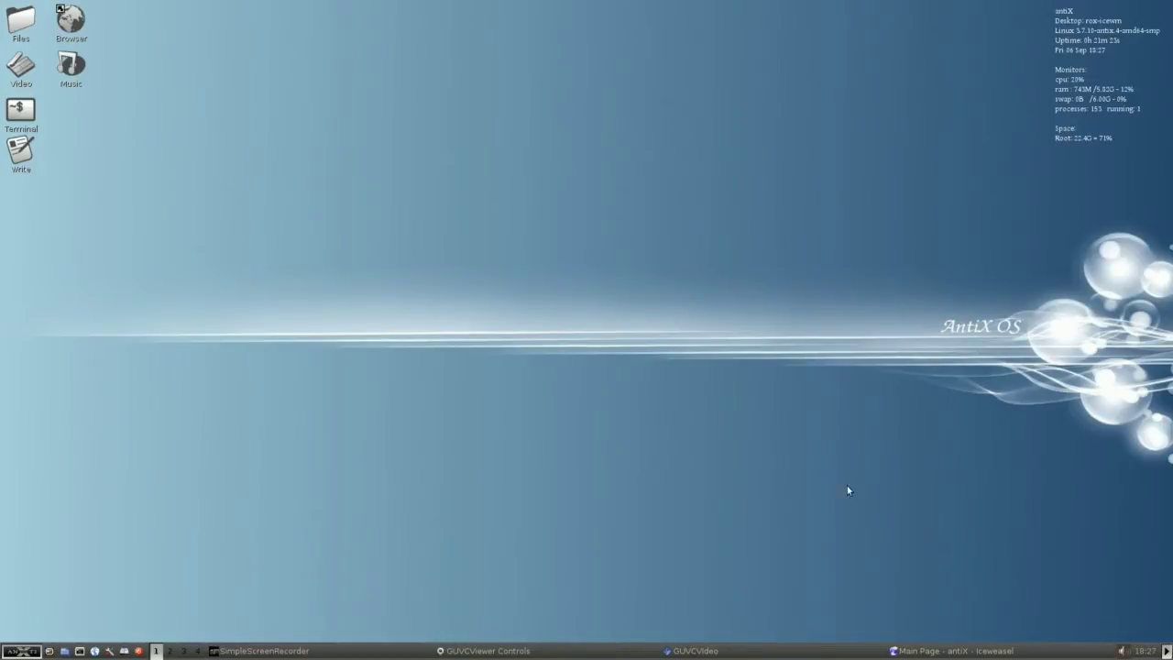
click(706, 653)
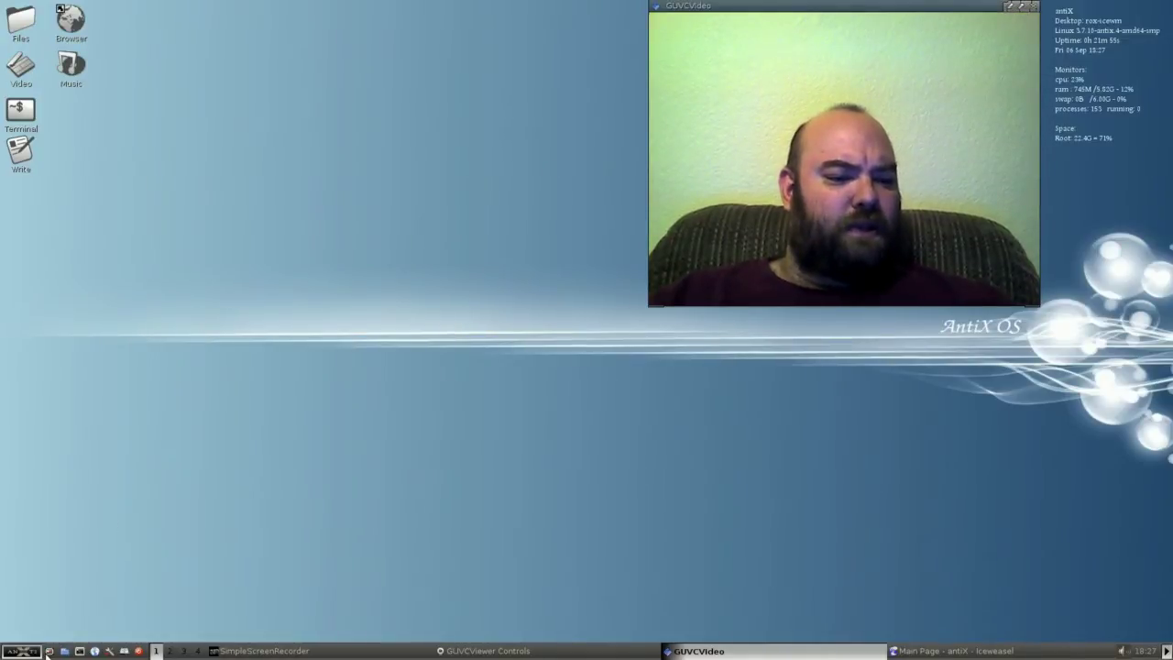
click(20, 650)
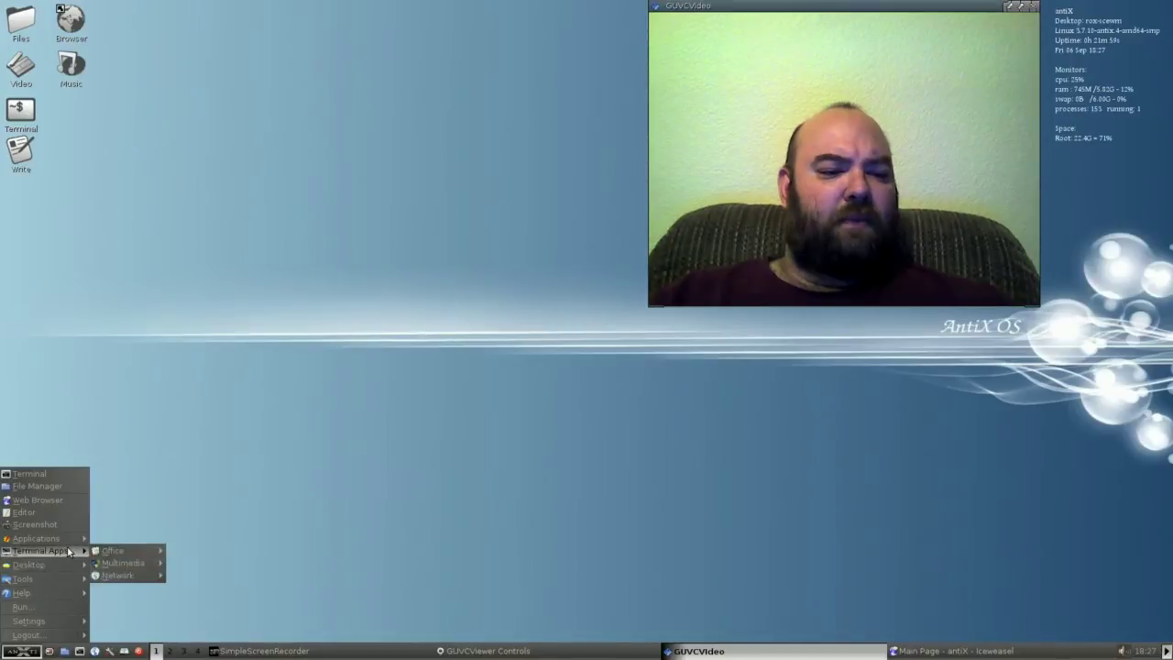
Browse the start menu, then the desktop menu's Applications > Accessories submenu.
mouse_move(69, 540)
mouse_move(123, 545)
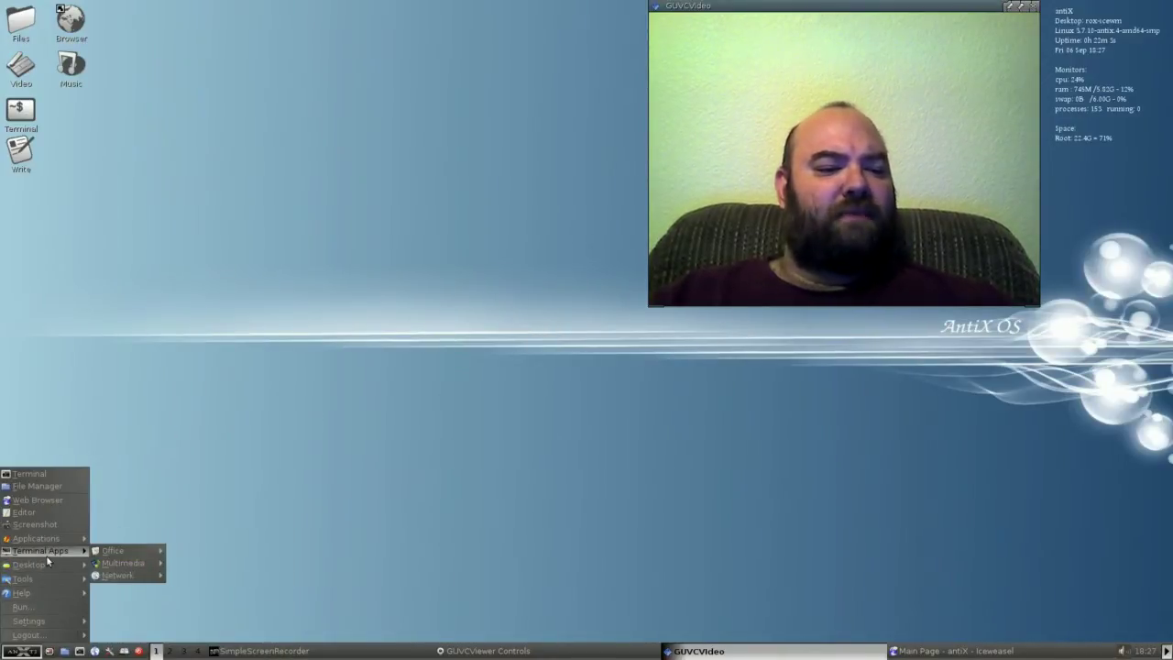
click(233, 265)
right_click(234, 265)
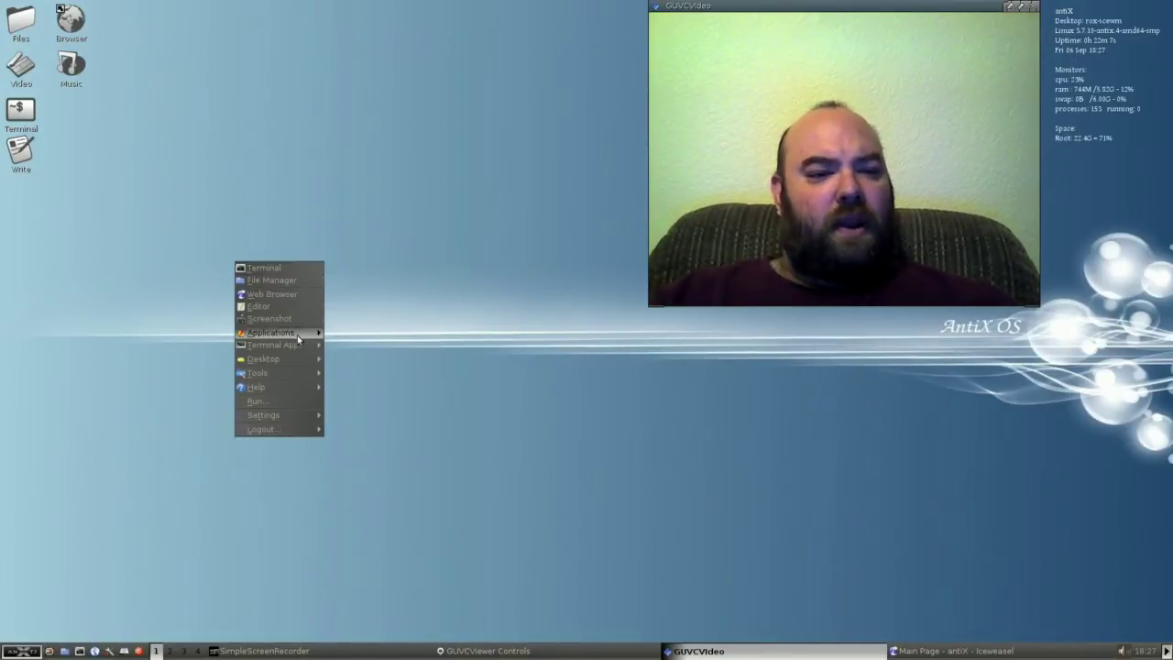
mouse_move(310, 347)
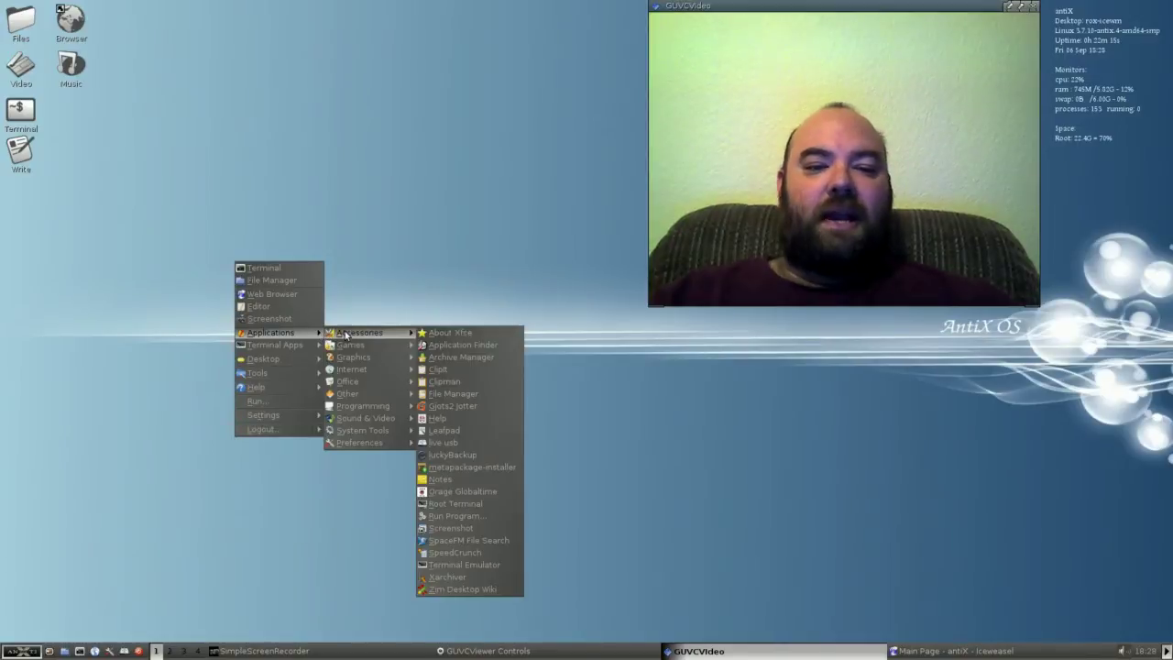
mouse_move(359, 344)
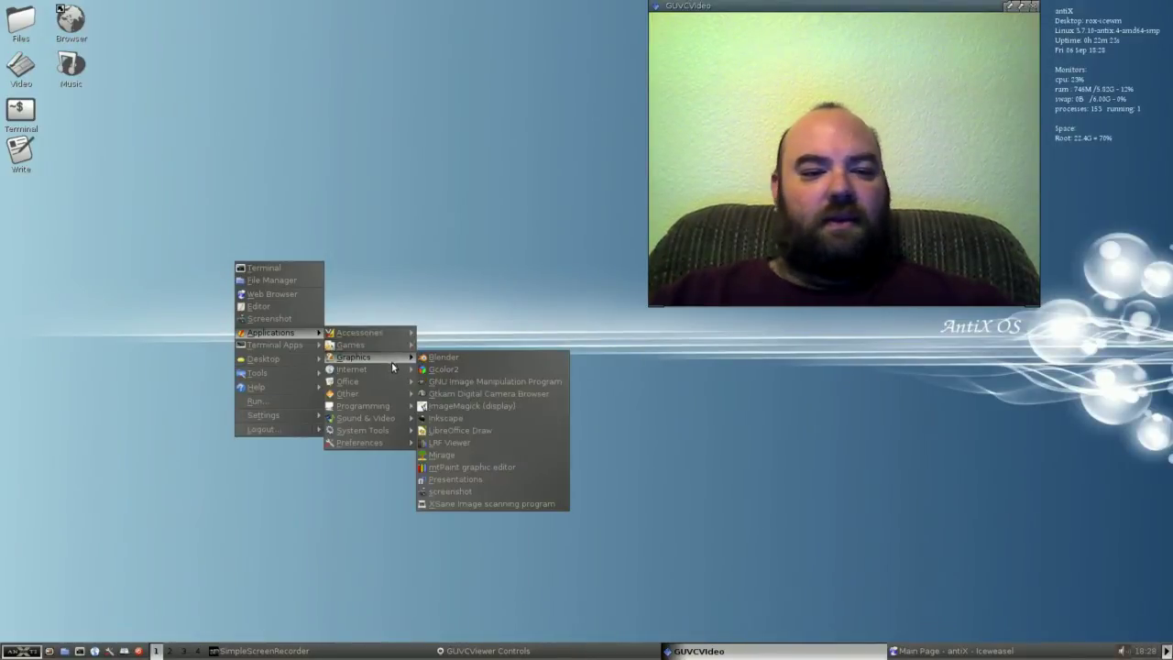
mouse_move(392, 370)
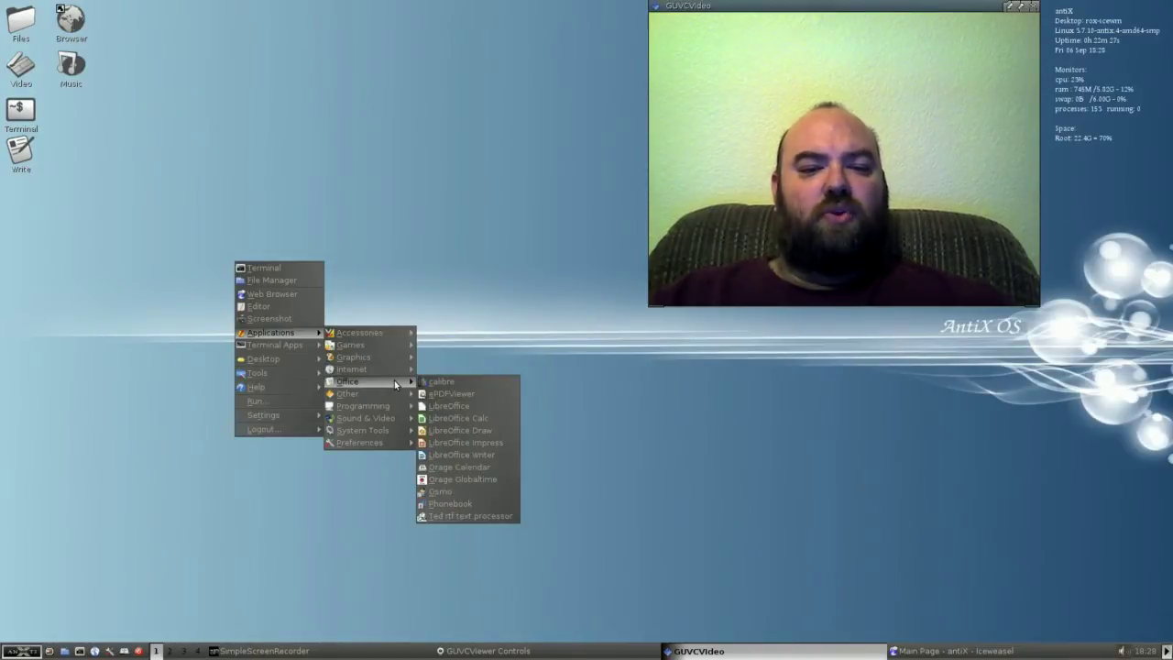
mouse_move(398, 394)
mouse_move(412, 332)
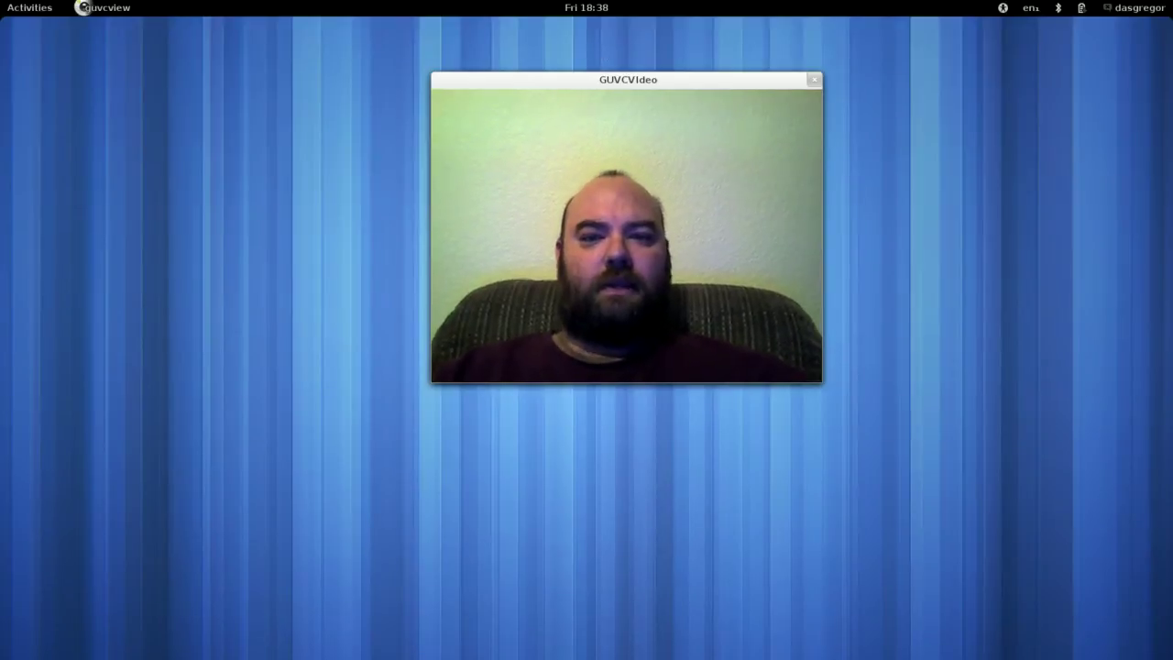
Move the GUVCVideo window to the lower-right corner and show the top-bar calendar.
drag(633, 84, 956, 342)
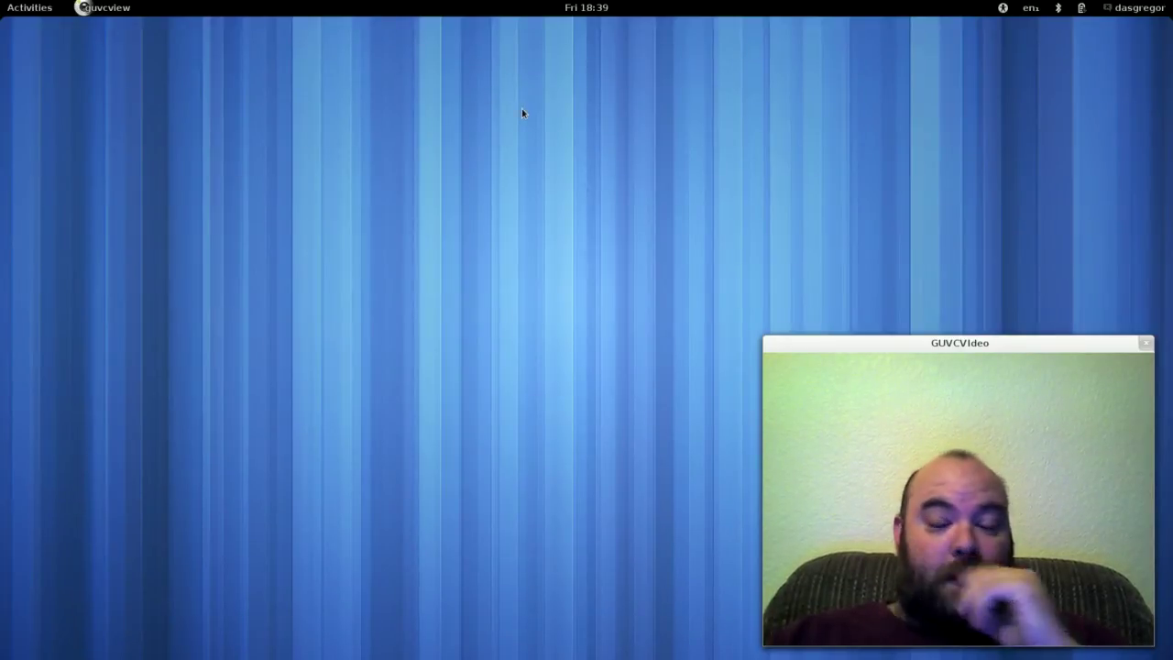
click(585, 11)
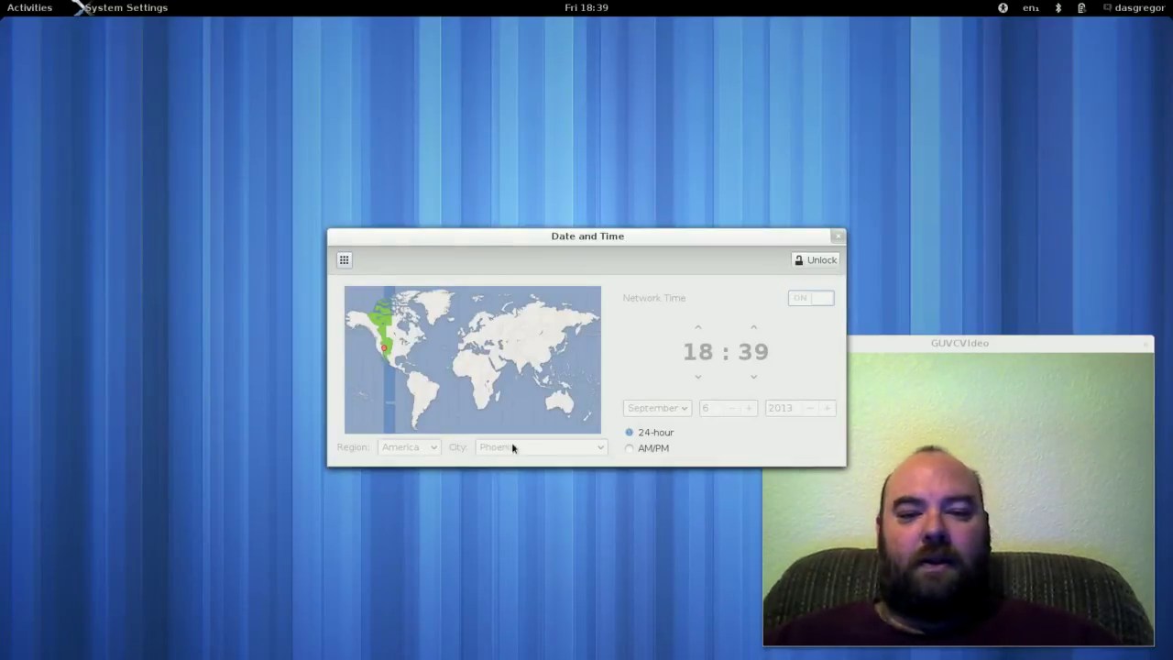
Unlock Date and Time with the account password, then lock the panel again and close it.
click(835, 264)
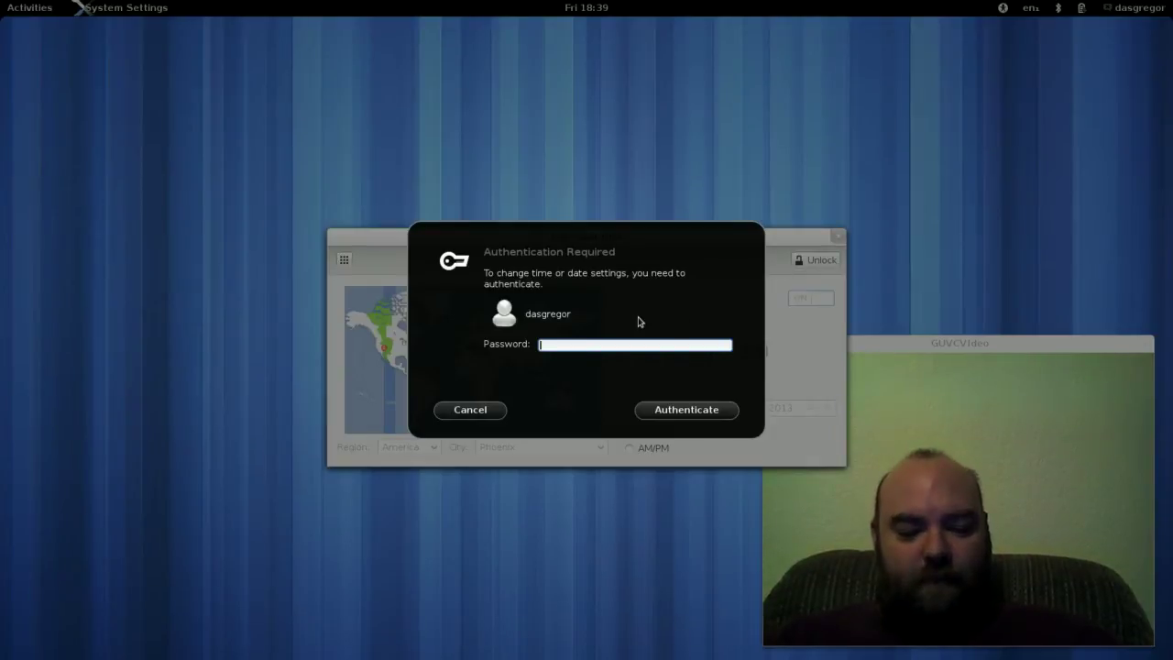
text(******)
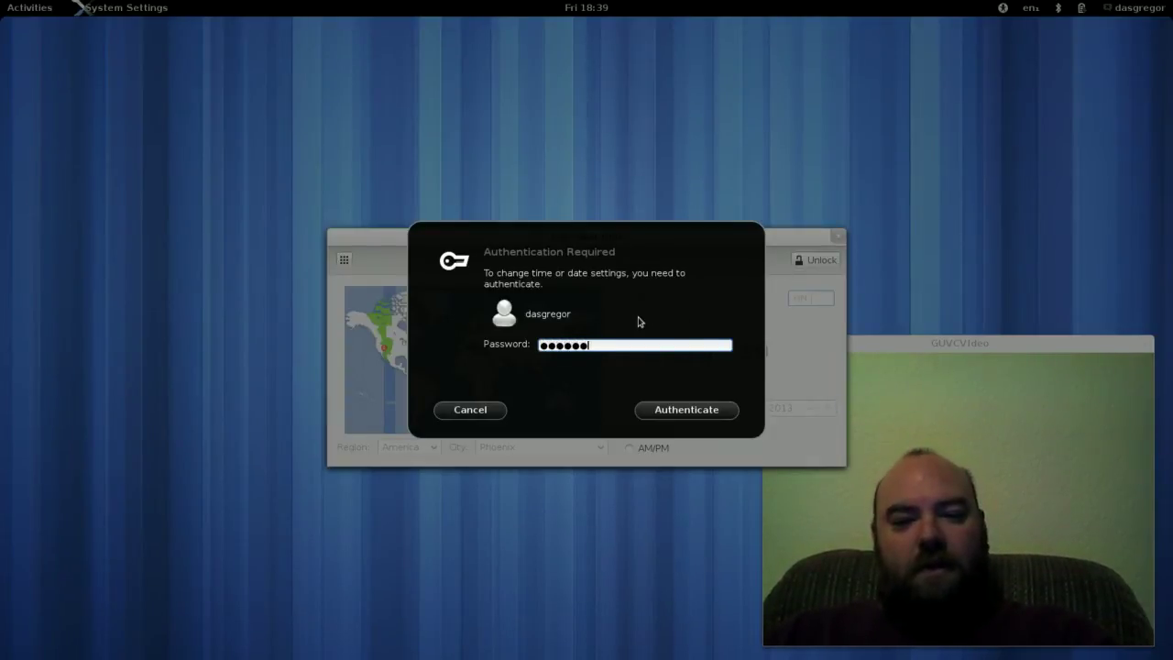
key(Return)
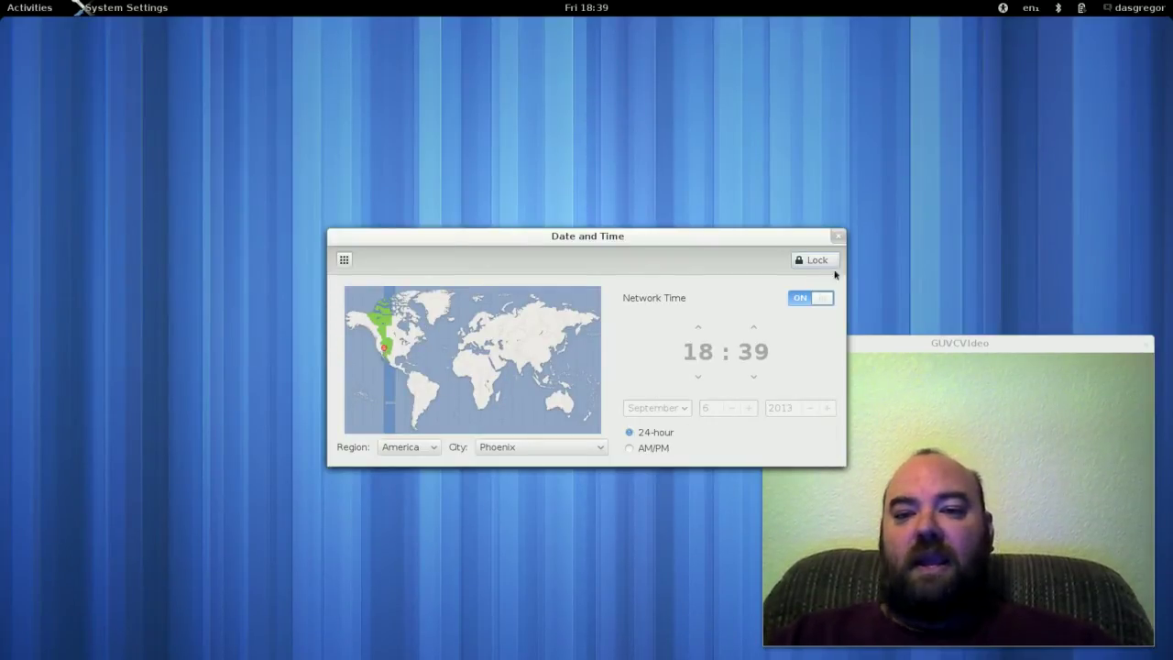
click(803, 261)
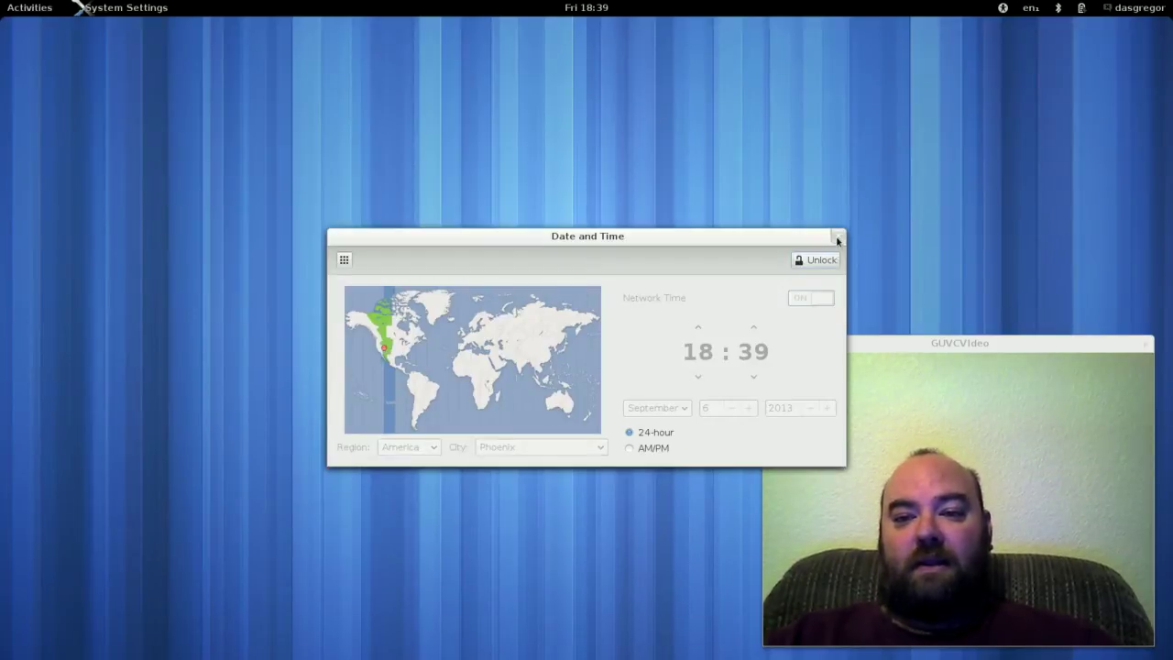
click(838, 235)
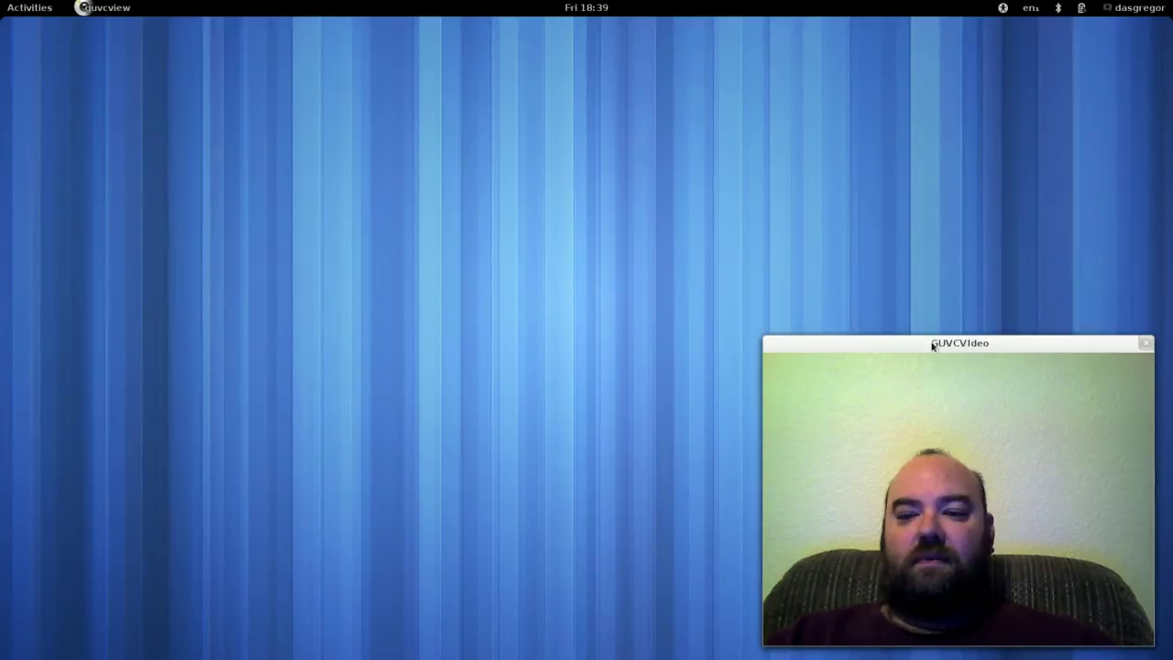
Move GUVCVideo up-left, view its window options menu, then show the applications grid.
drag(936, 340, 766, 243)
right_click(925, 253)
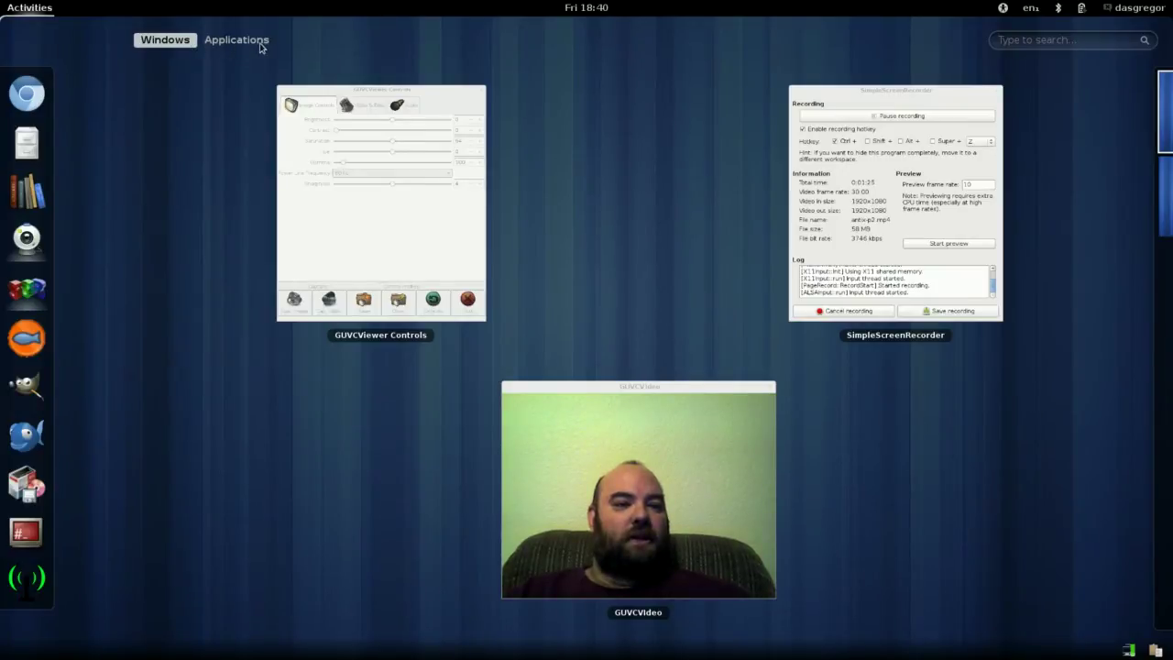
click(251, 44)
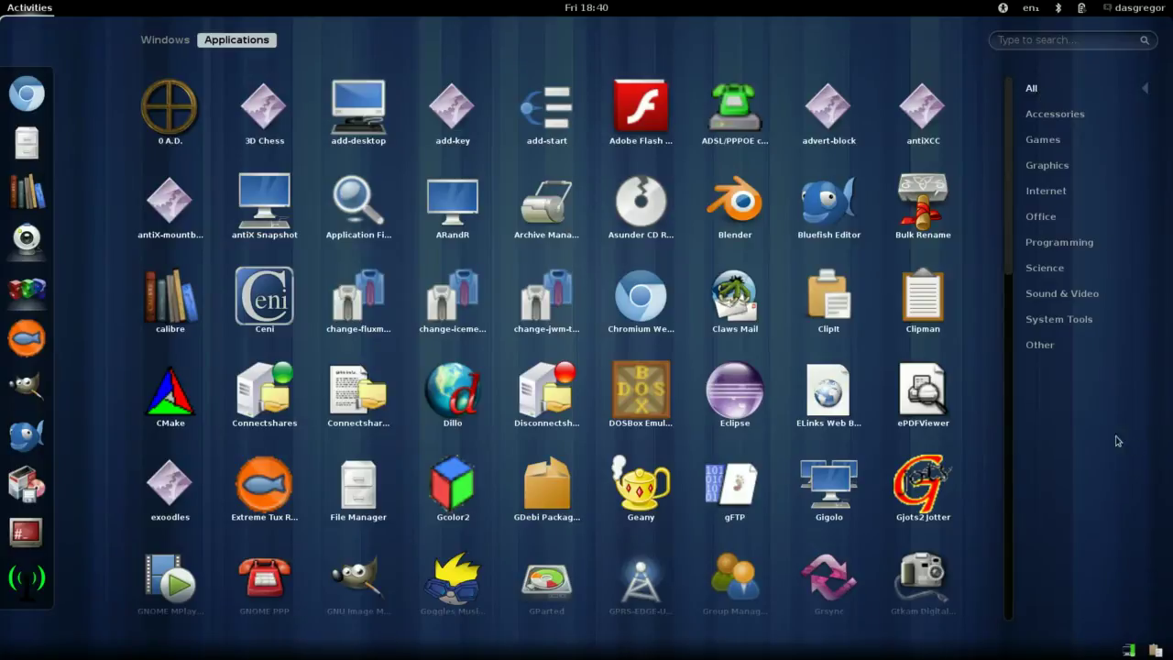
Browse each application category in turn, from Accessories through to Other.
click(1045, 117)
click(1043, 139)
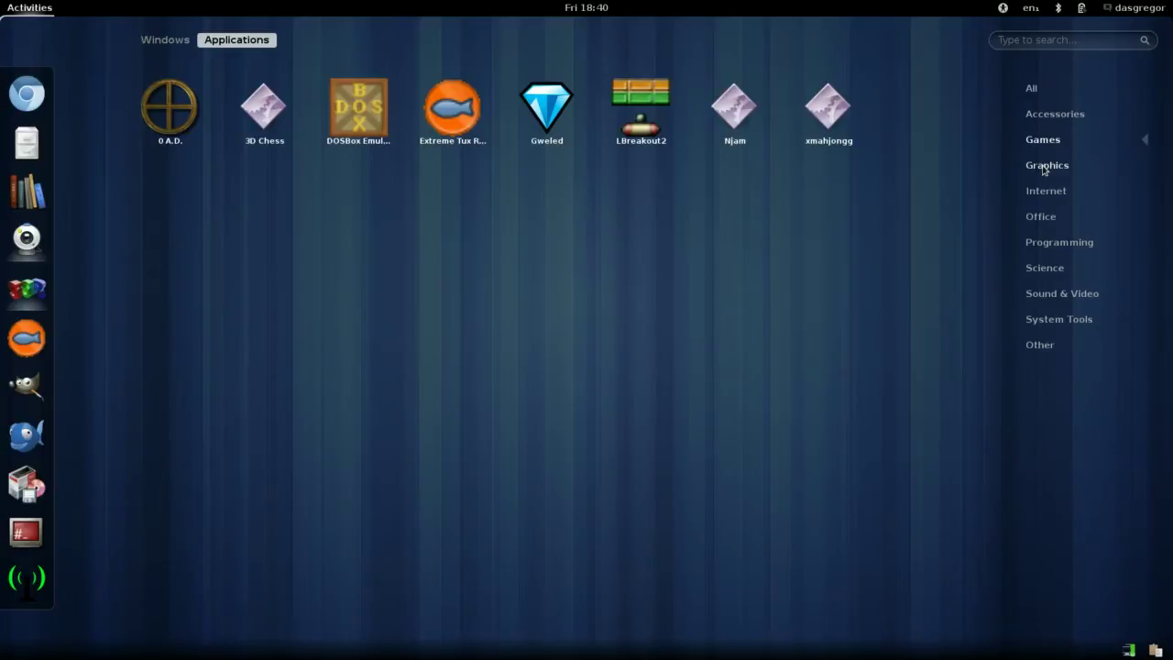
click(1043, 169)
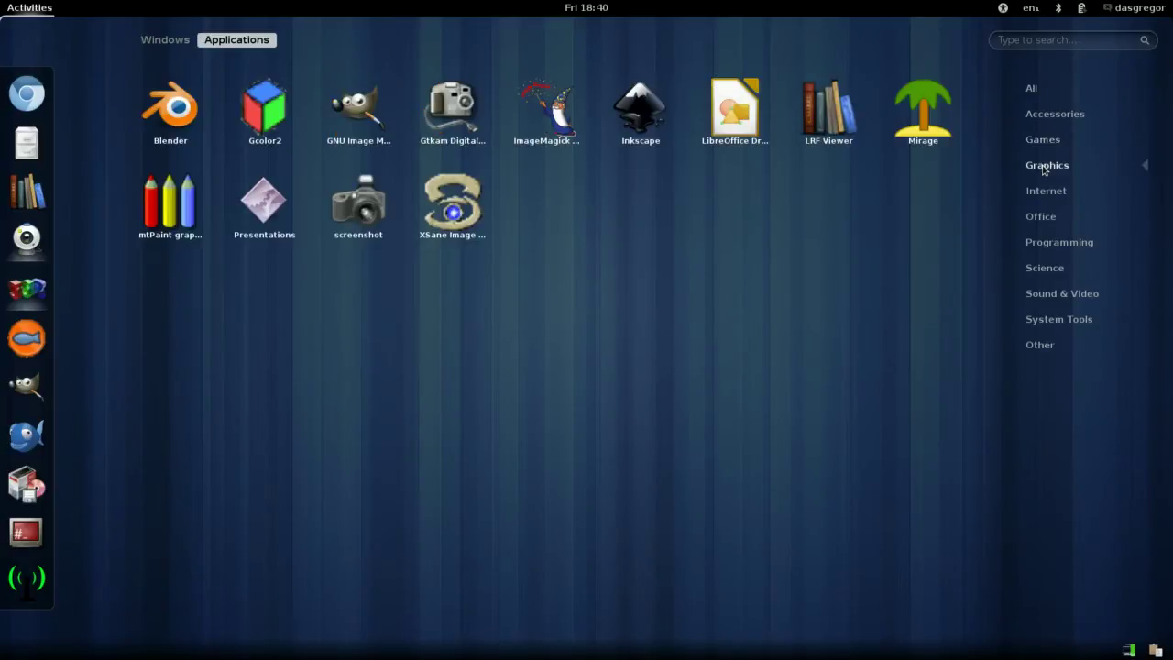
click(1050, 195)
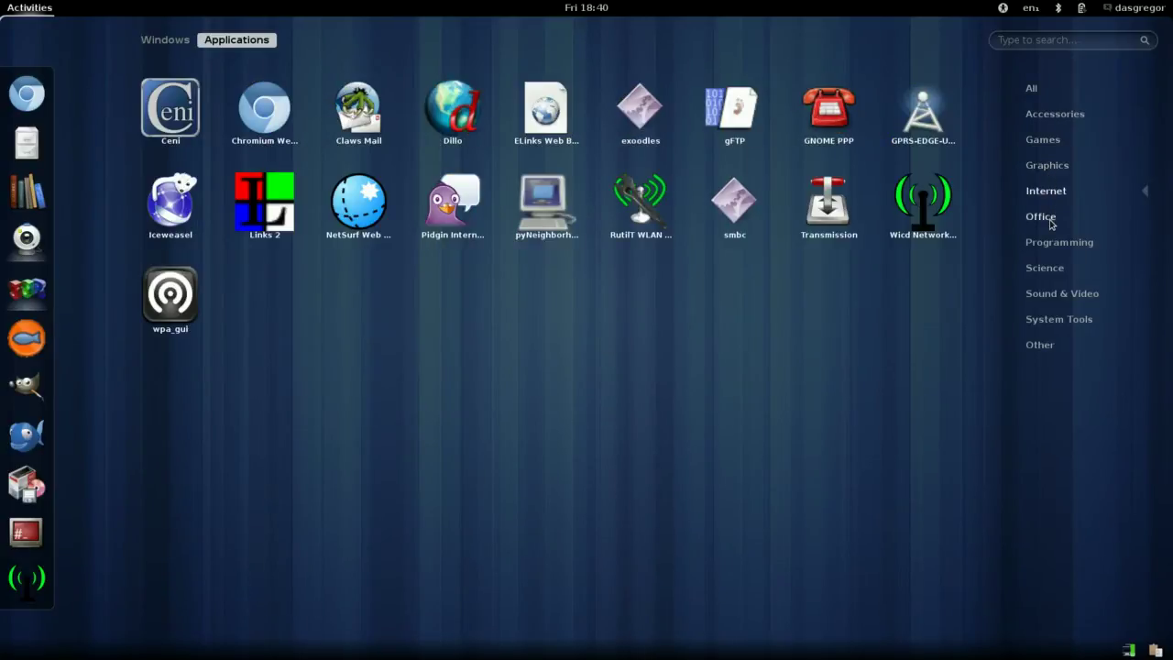
click(1051, 220)
click(1051, 249)
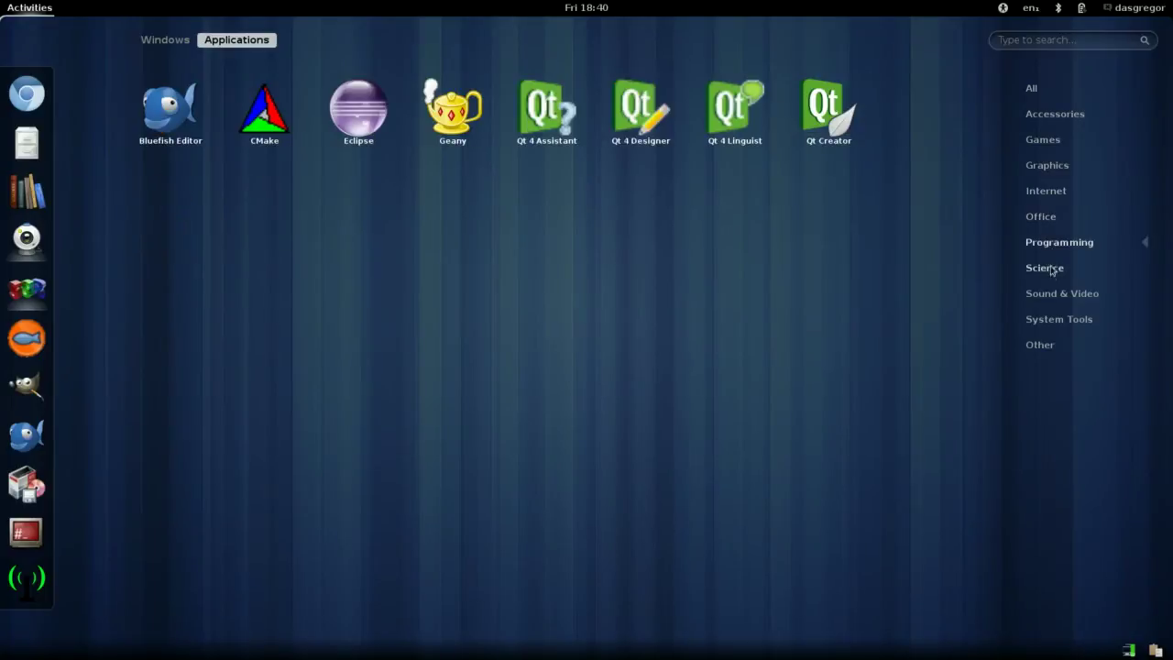
click(1052, 273)
click(1051, 295)
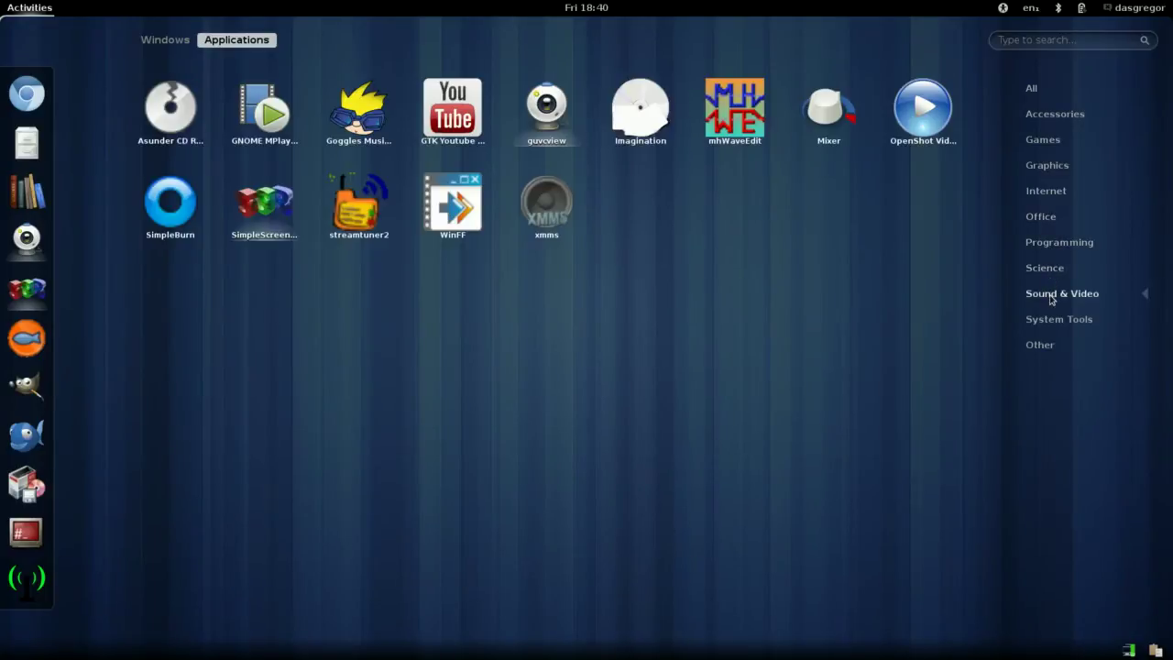
click(1052, 320)
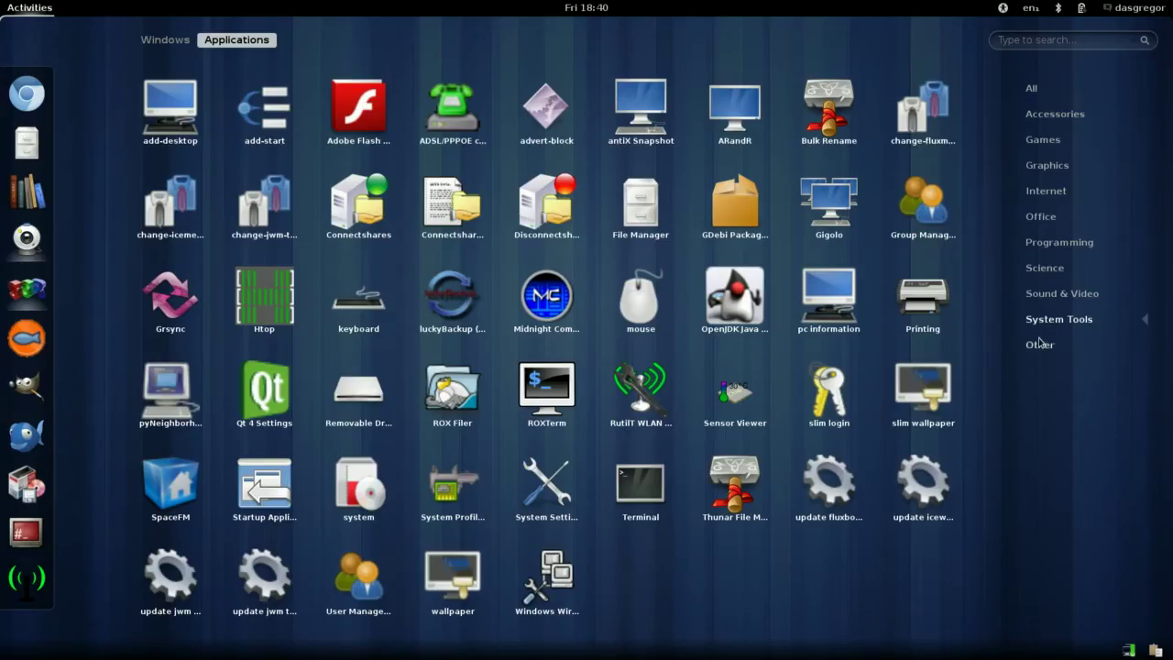
click(1032, 350)
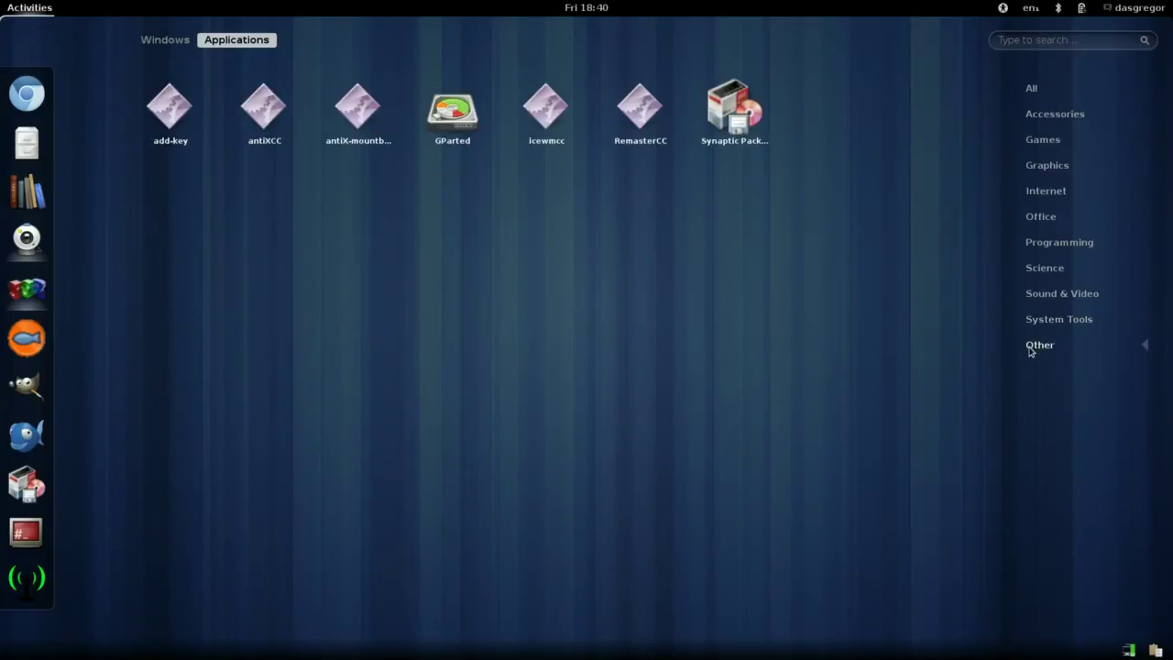
Step back through System Tools to Office, return to All, and scroll the full grid.
click(1031, 318)
click(1033, 300)
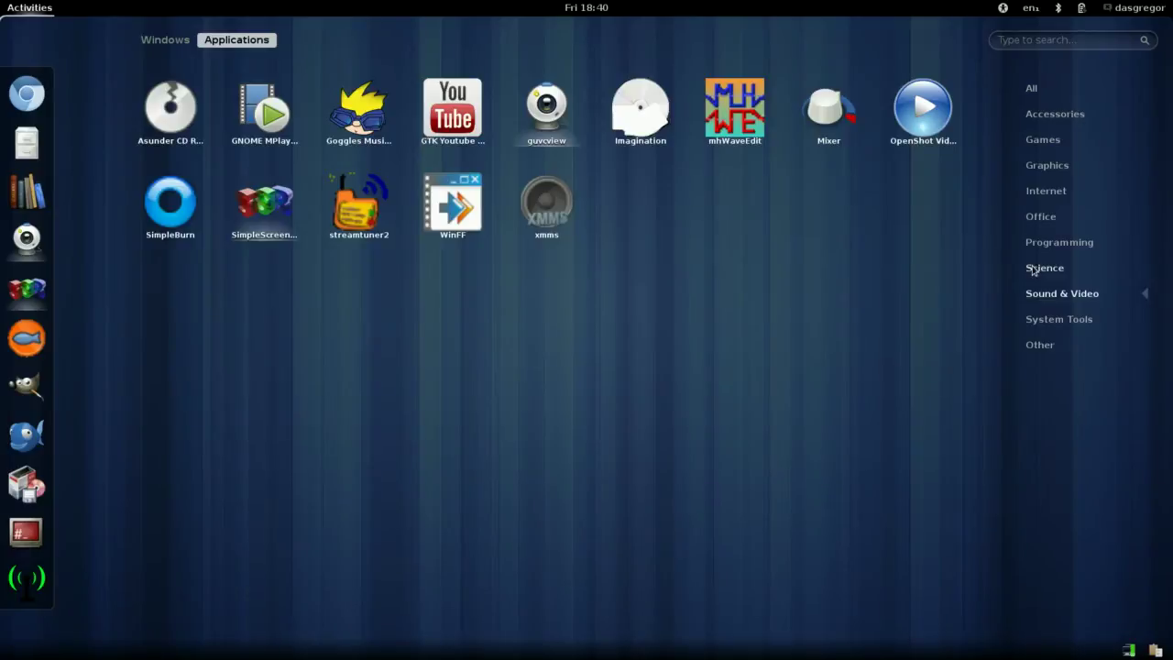
click(1032, 270)
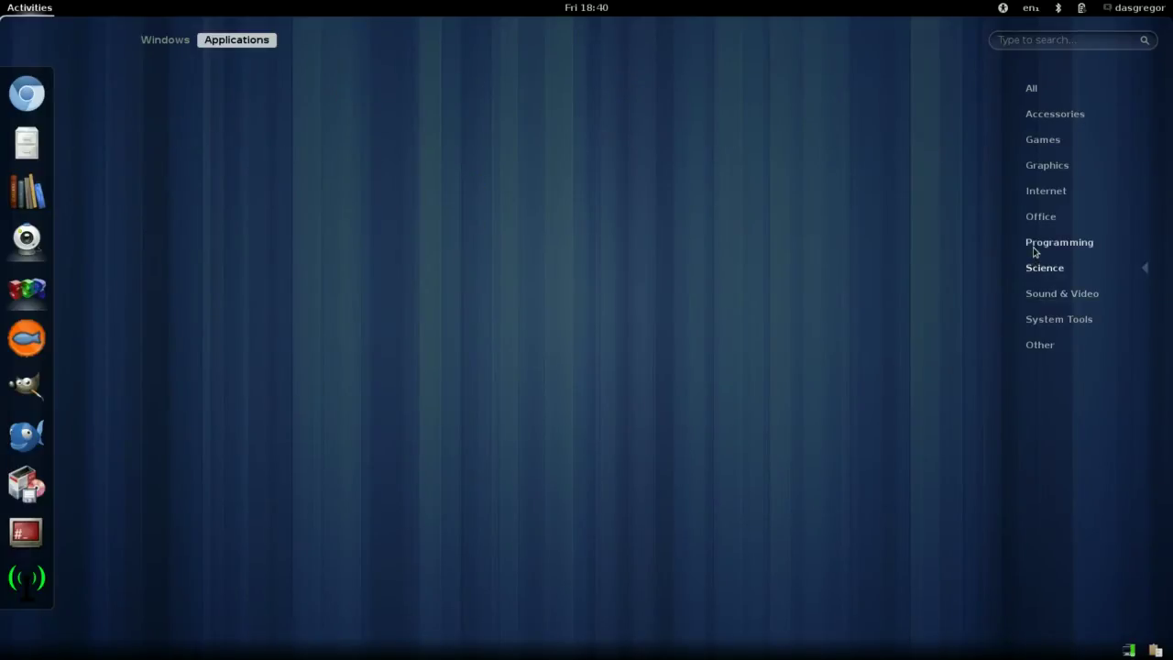
click(1034, 250)
click(1033, 217)
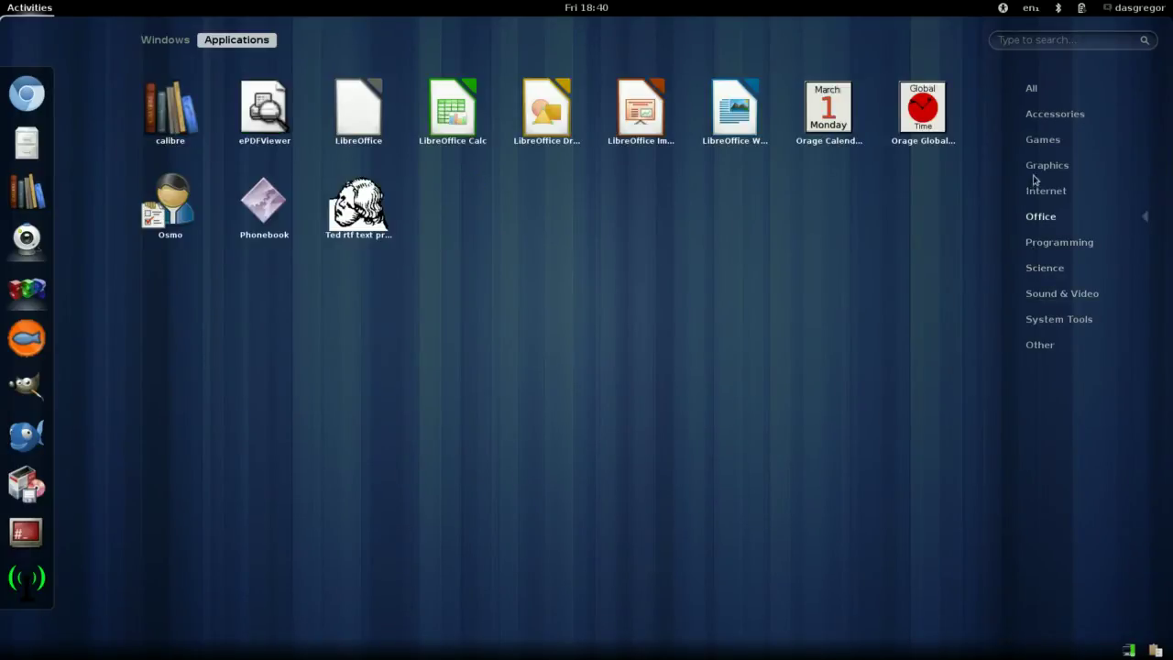
click(1037, 96)
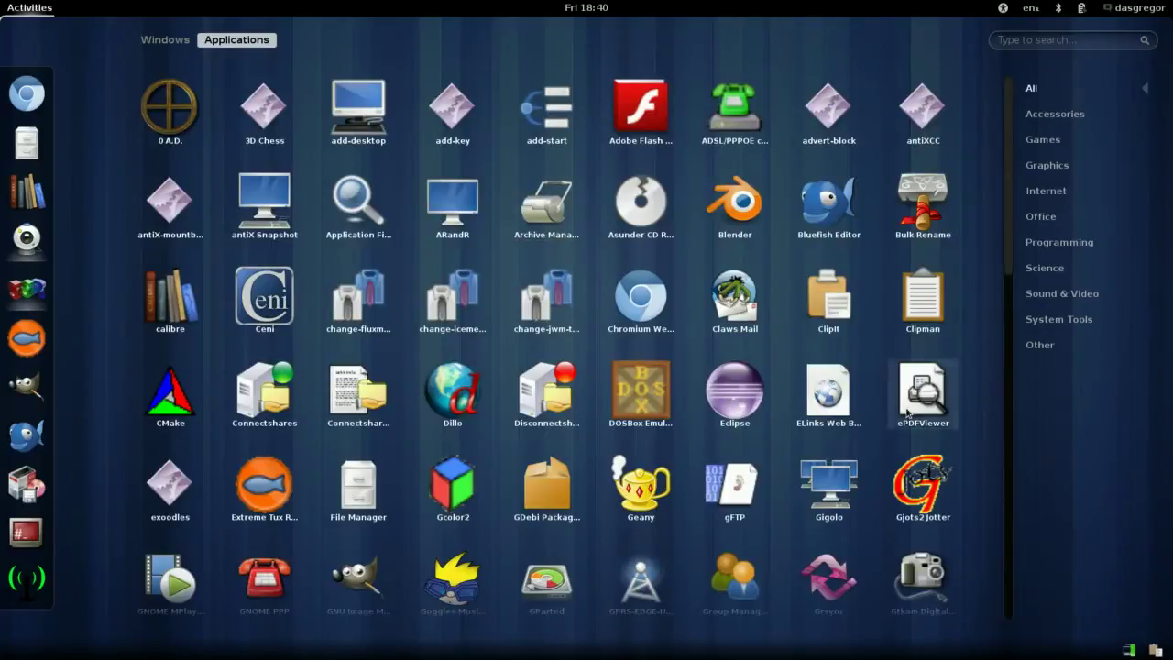
scroll(1014, 194, down, 1)
drag(1014, 194, 996, 125)
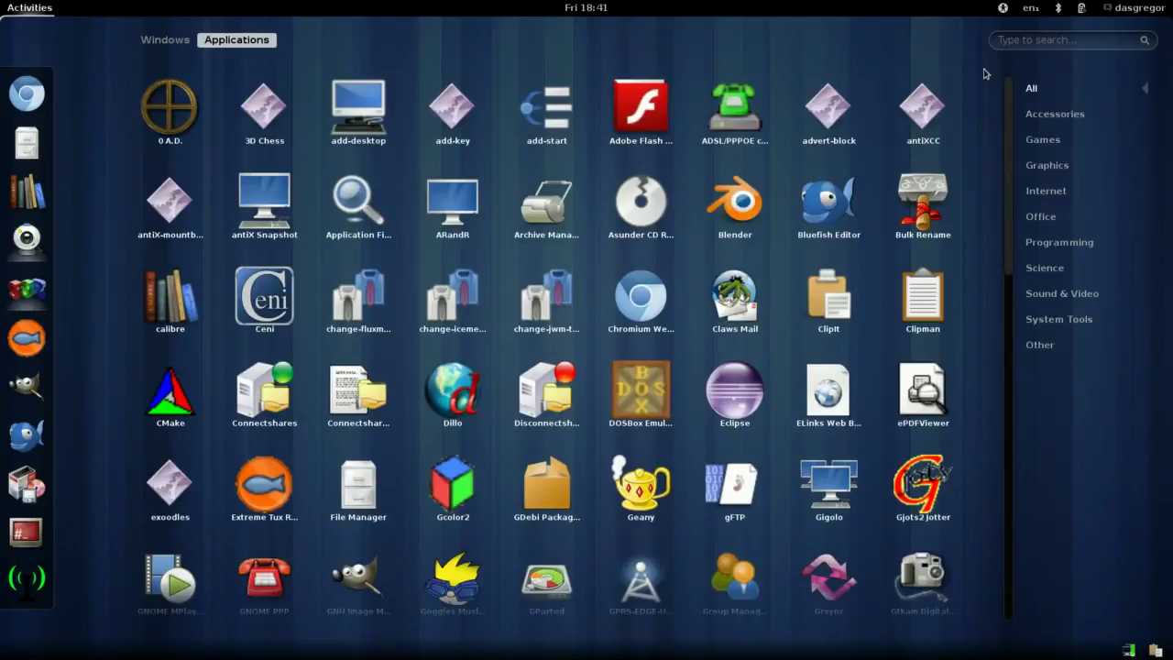
click(1052, 46)
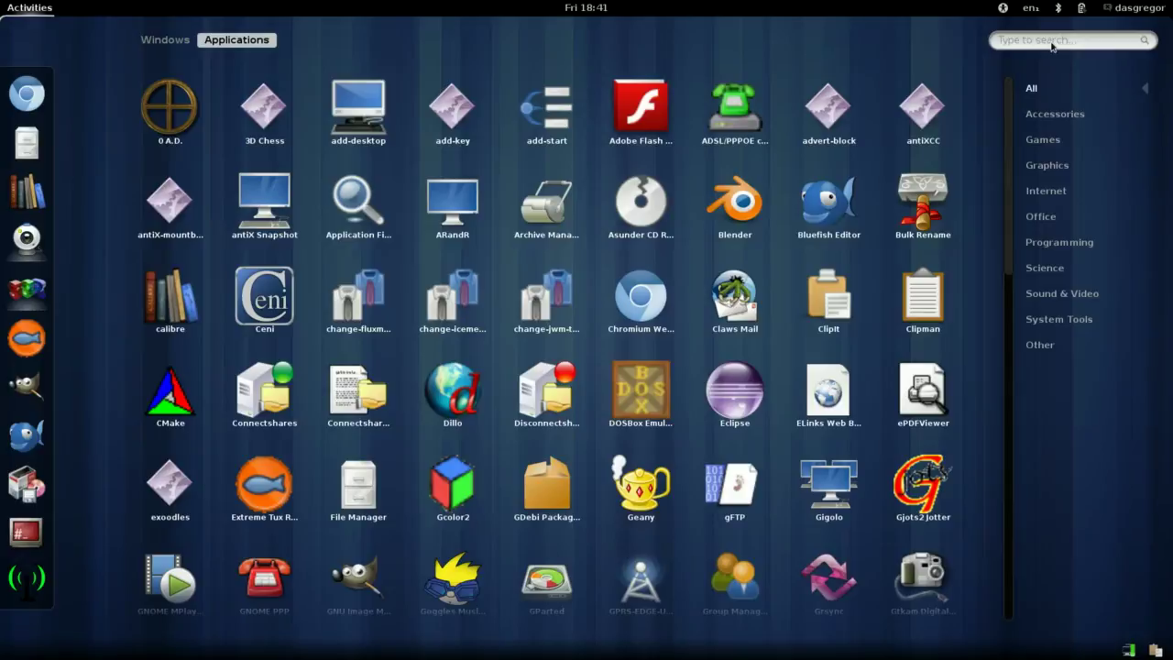
click(1052, 46)
Search the applications for 'guvc', then clear the search.
text(g)
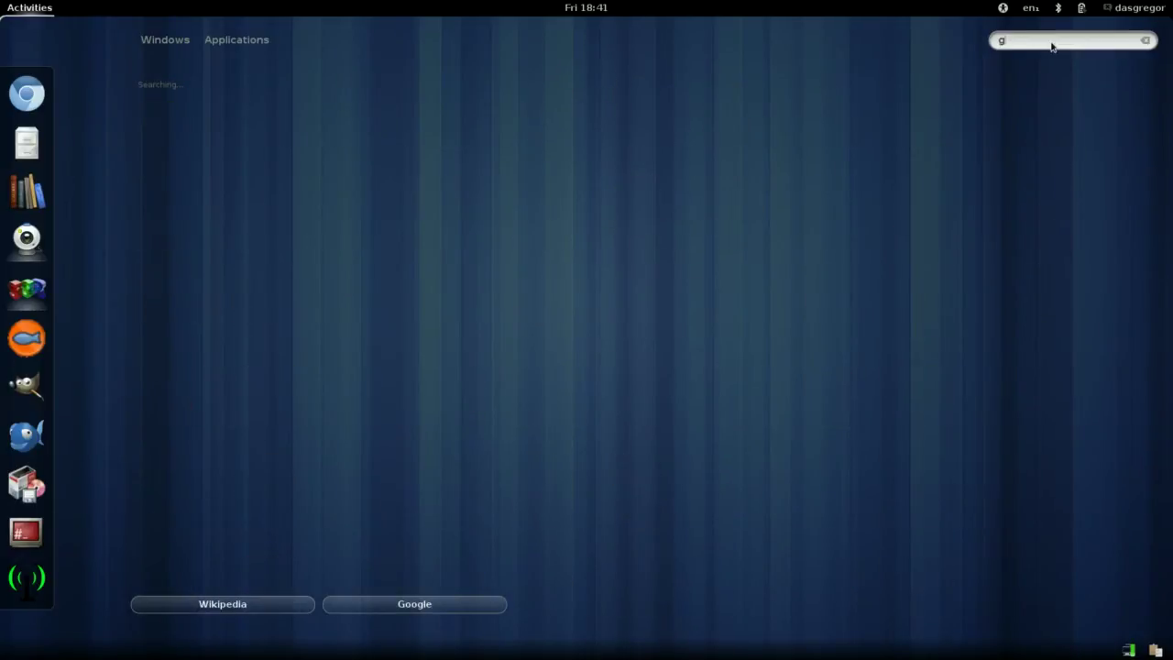
text(uvc)
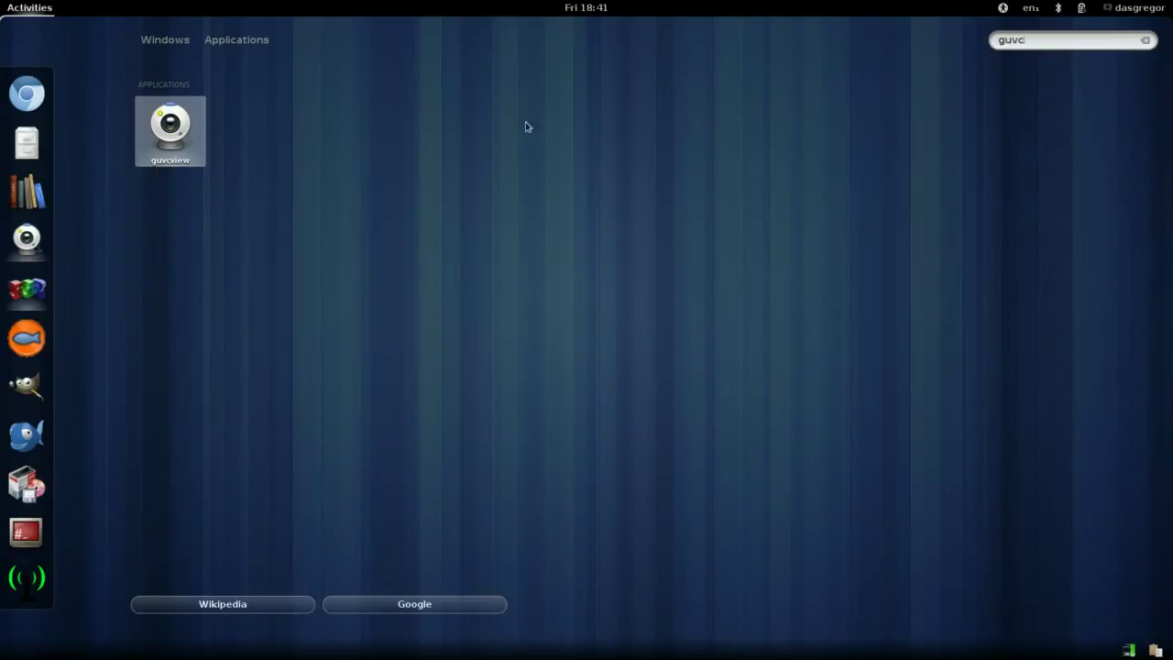
drag(1053, 40, 879, 41)
key(BackSpace)
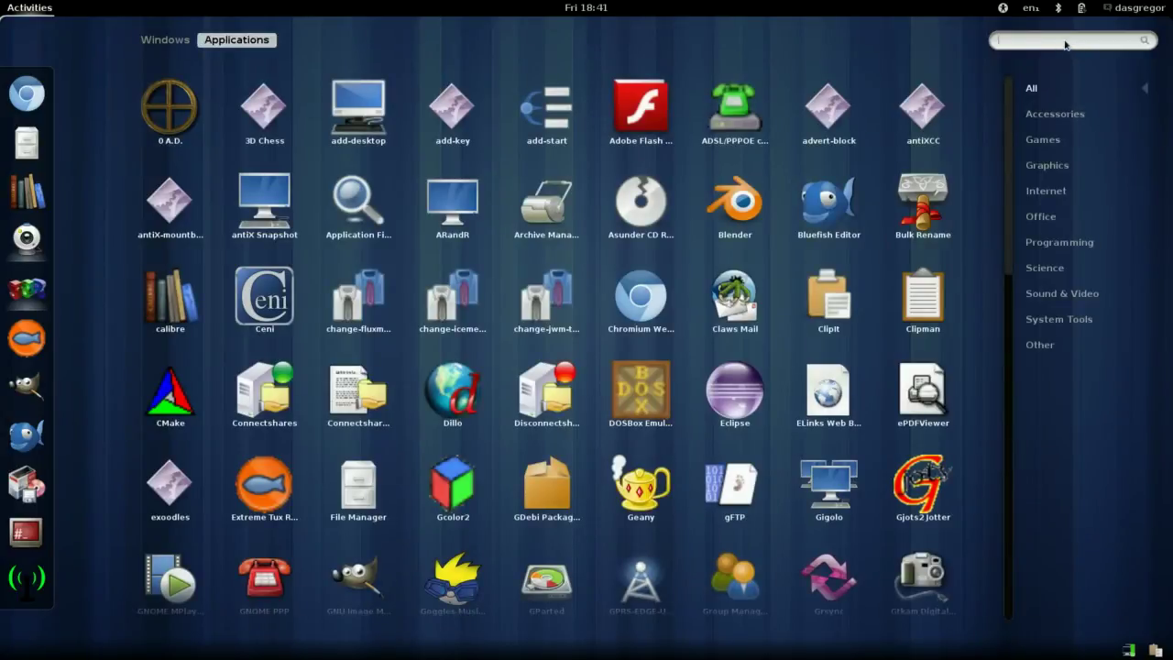
Try a search for 'syn', clear it, scroll the Applications grid, and launch GIMP.
text(syn)
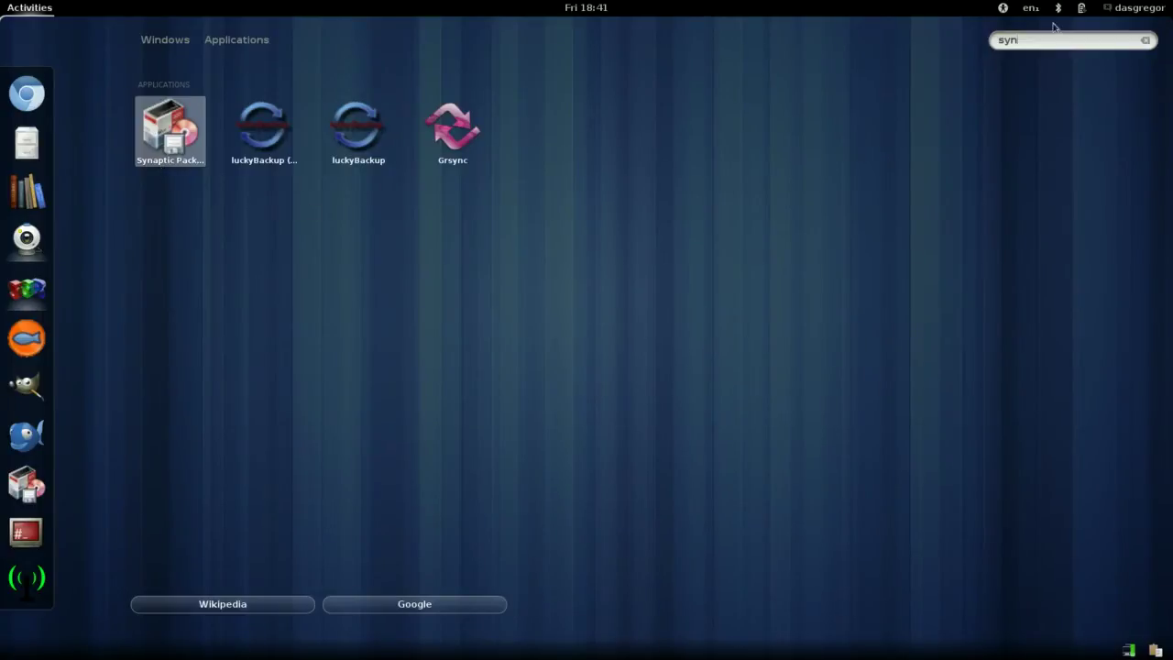
right_click(1030, 43)
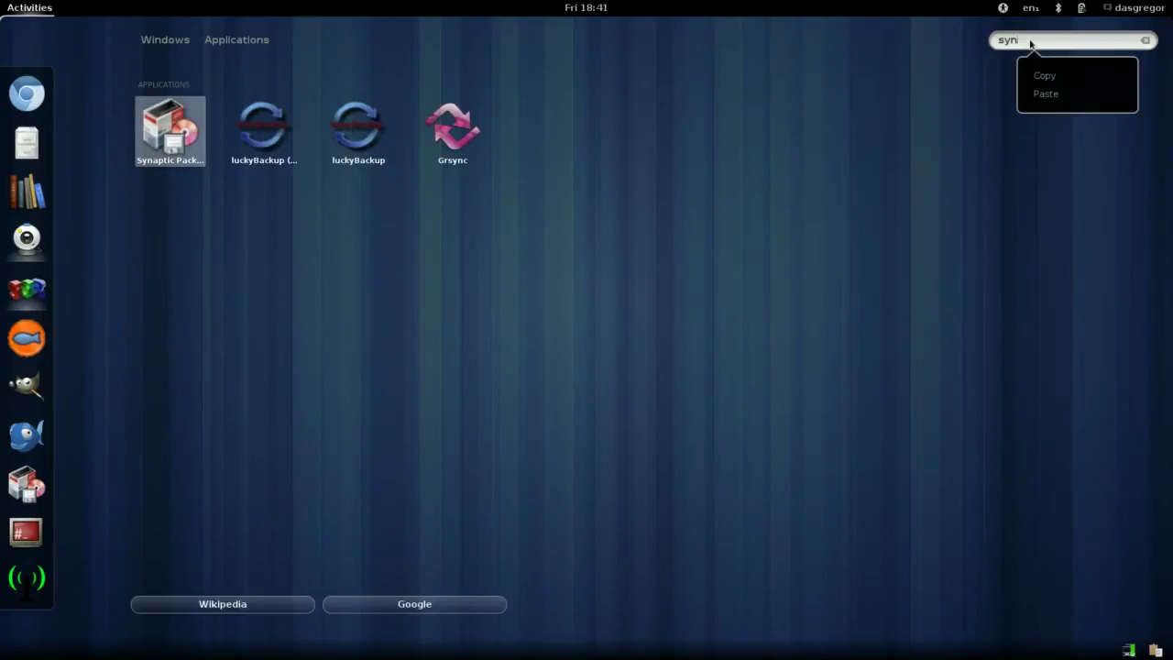
click(1028, 41)
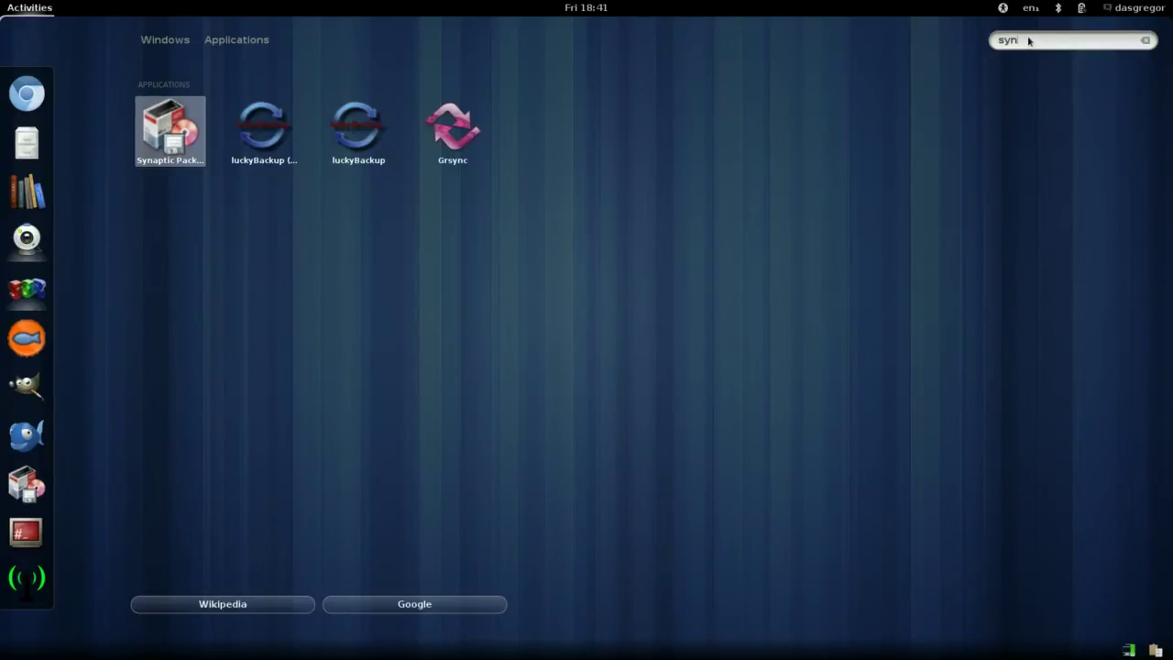
key(BackSpace)
key(BackSpace)
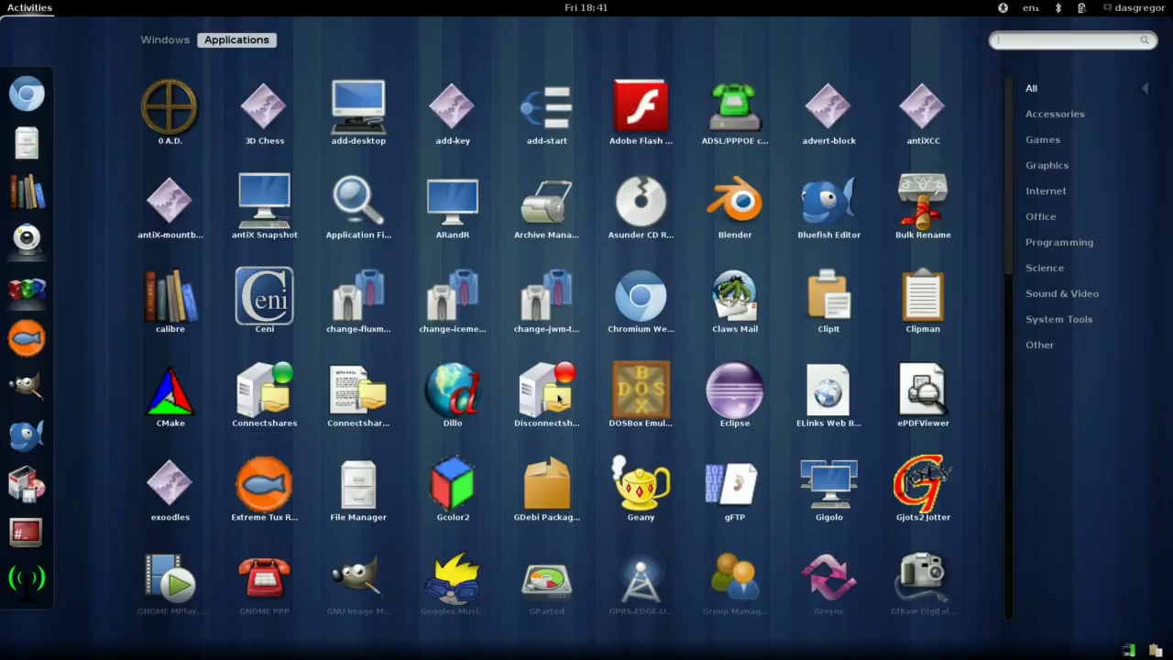
drag(1010, 248, 970, 99)
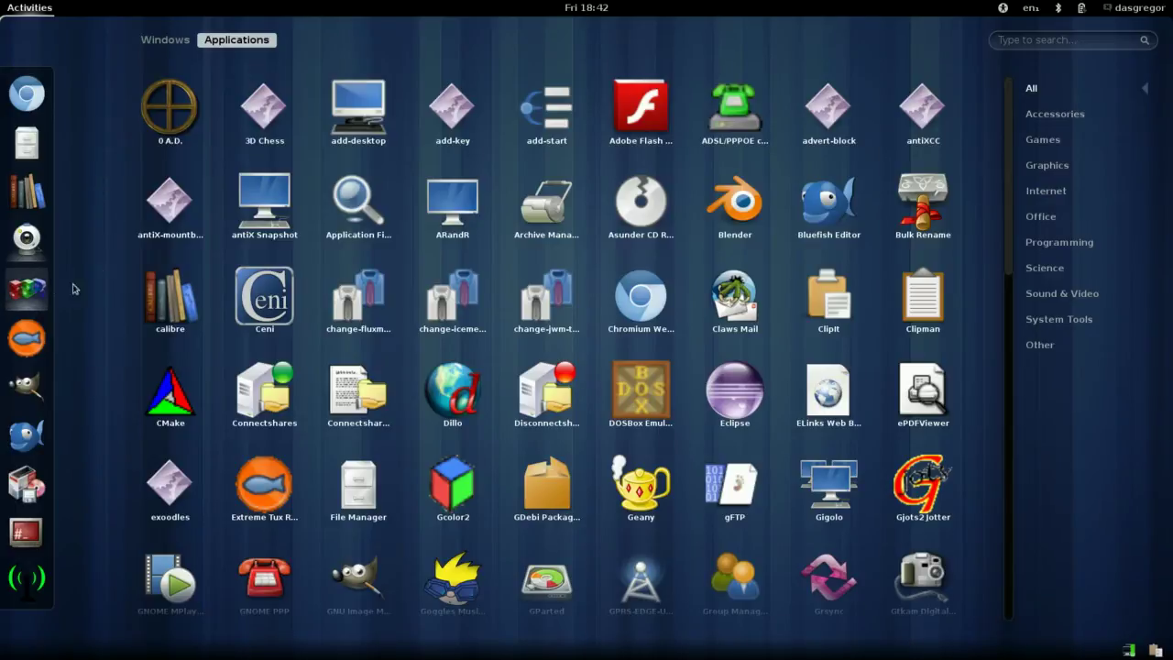
click(27, 386)
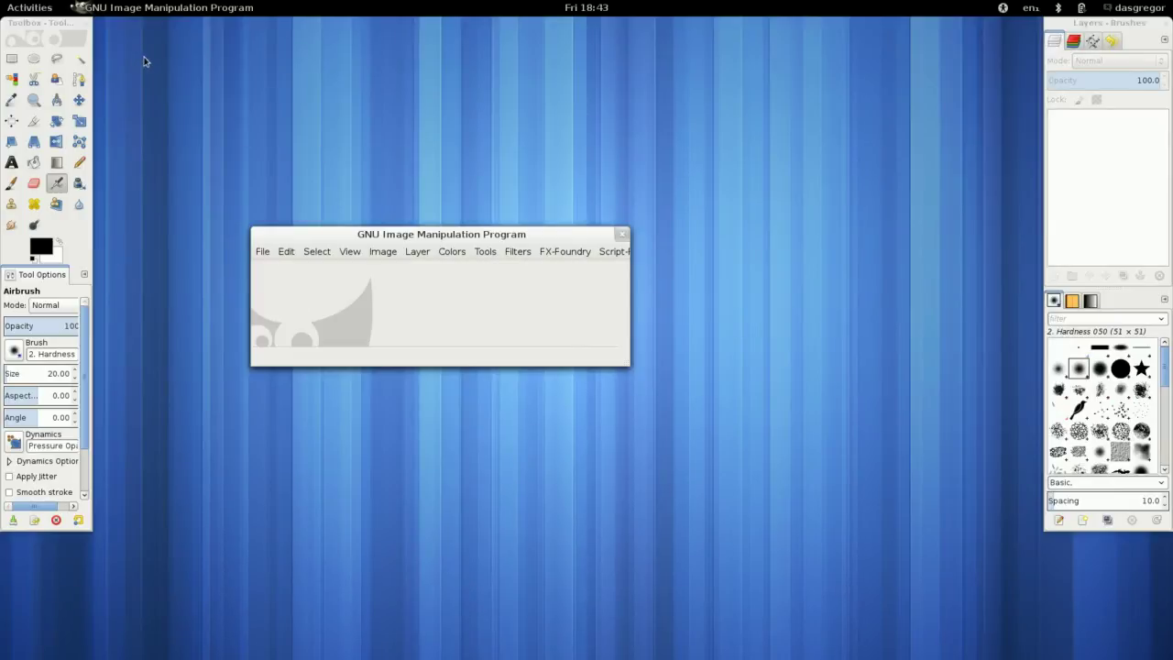
Quit GIMP from its application menu in the top bar.
click(114, 8)
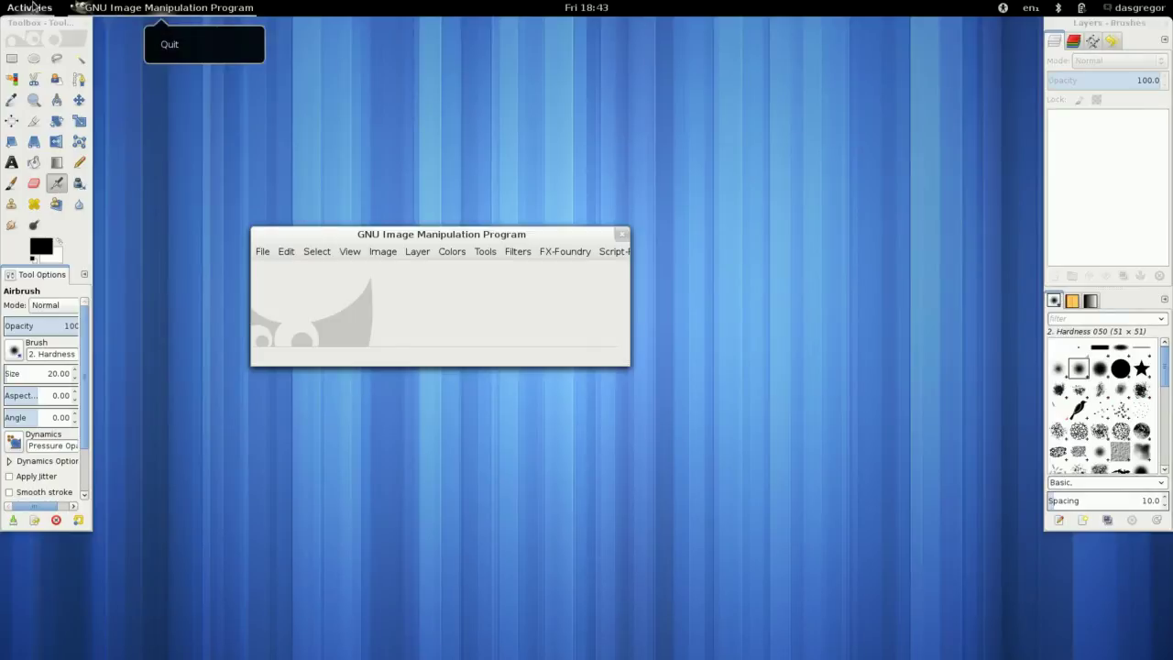
click(183, 9)
Quit GIMP, bring the GUVCVideo webcam window forward, and launch Chromium from the dash.
click(181, 57)
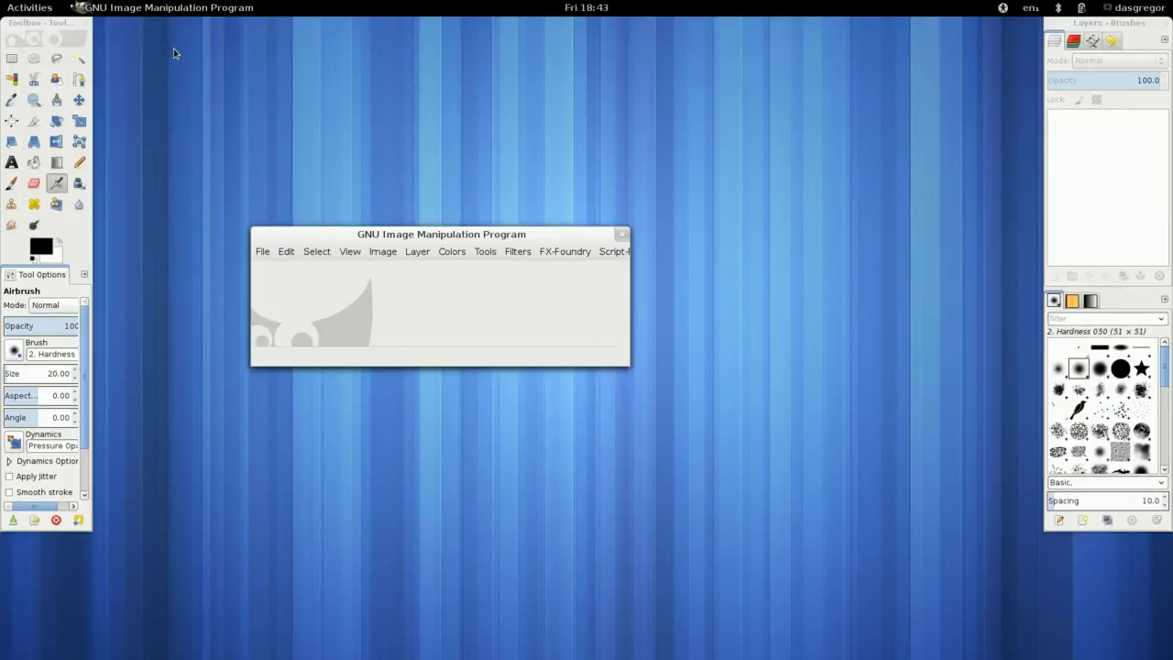
mouse_move(3, 3)
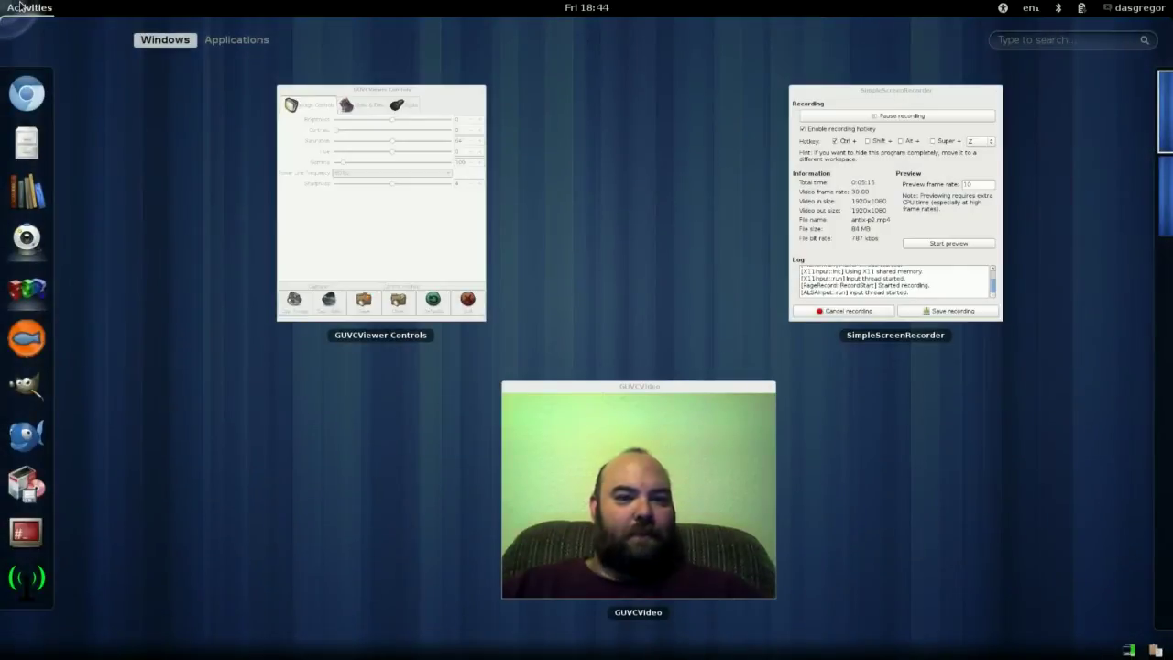
click(639, 392)
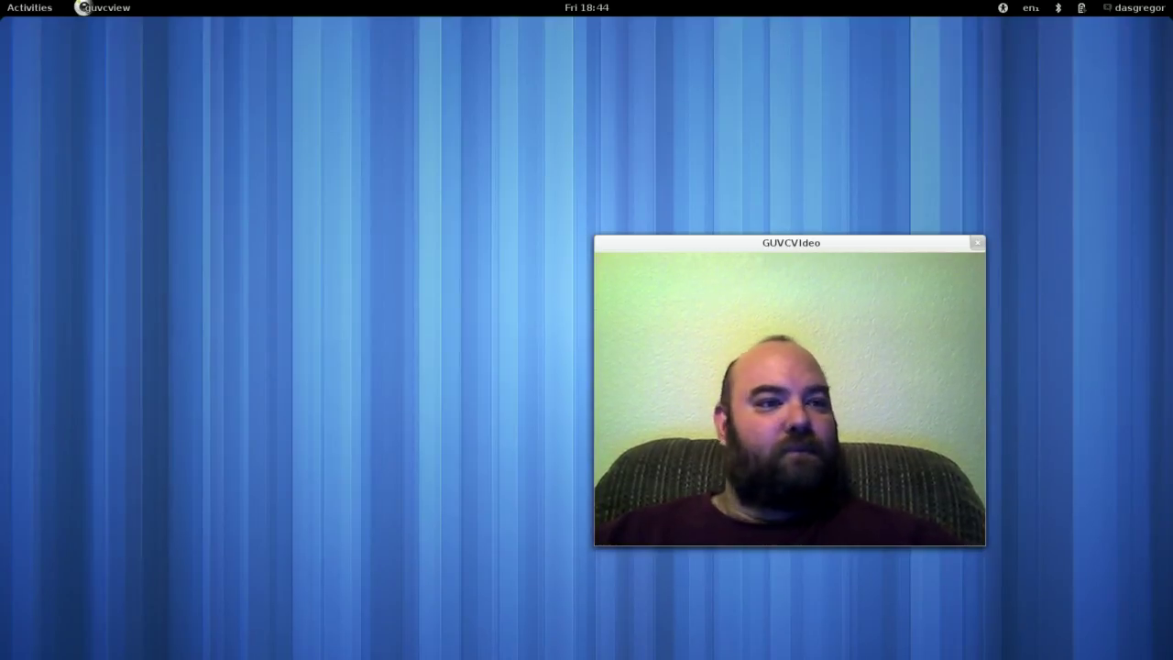
mouse_move(1, 2)
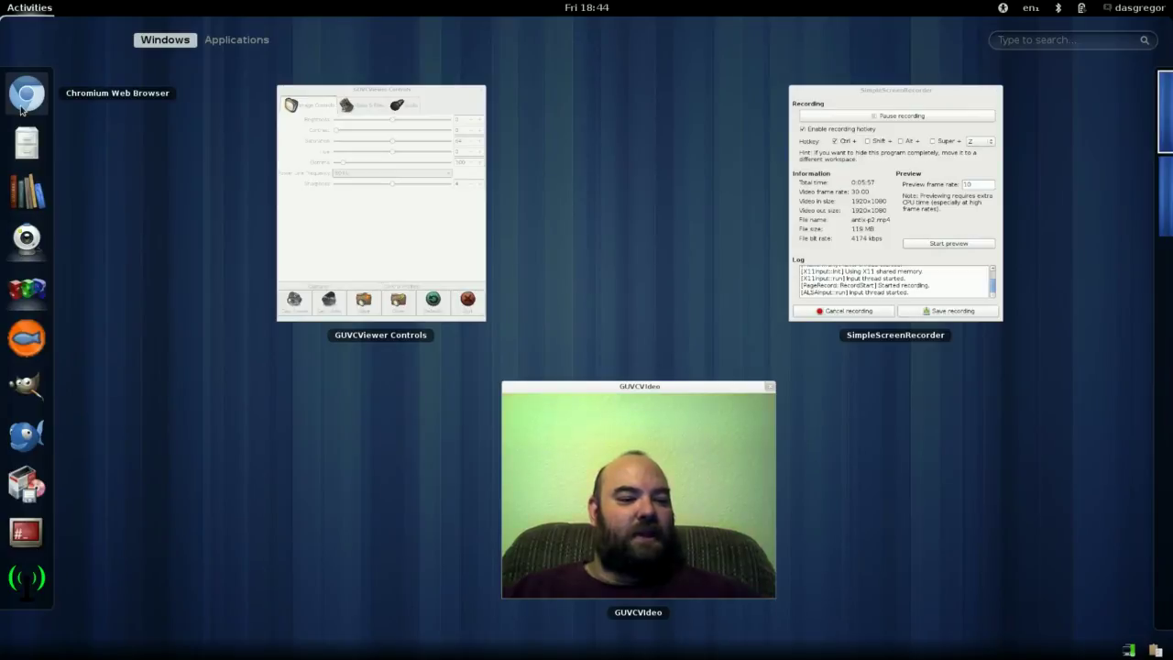
click(21, 106)
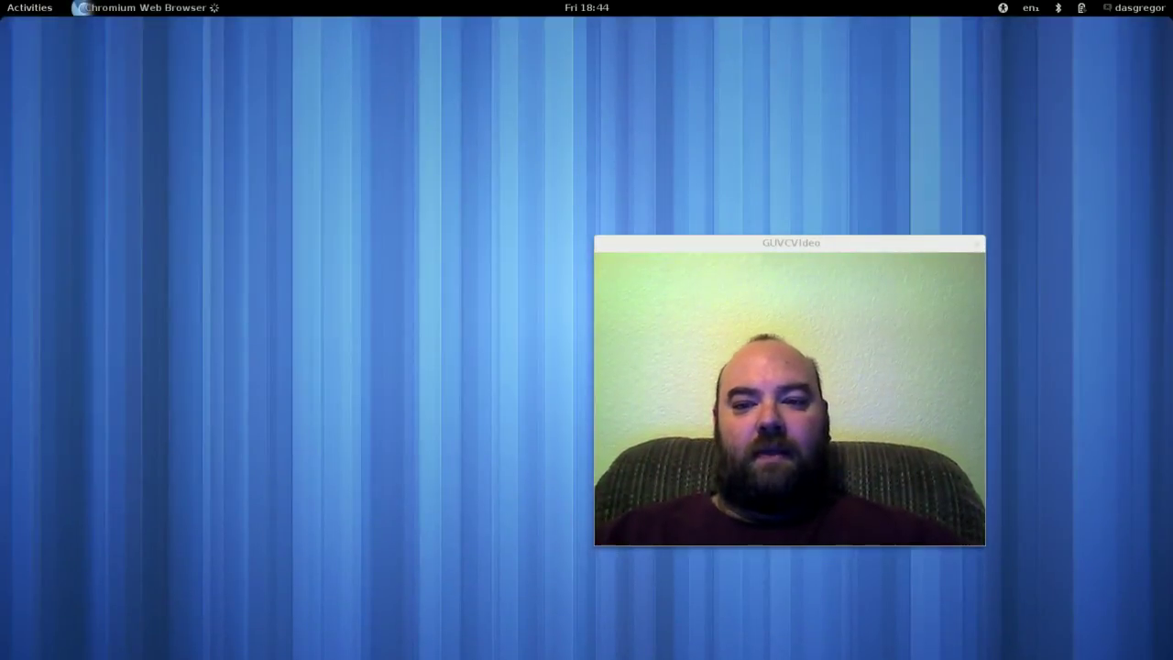
drag(756, 248, 888, 207)
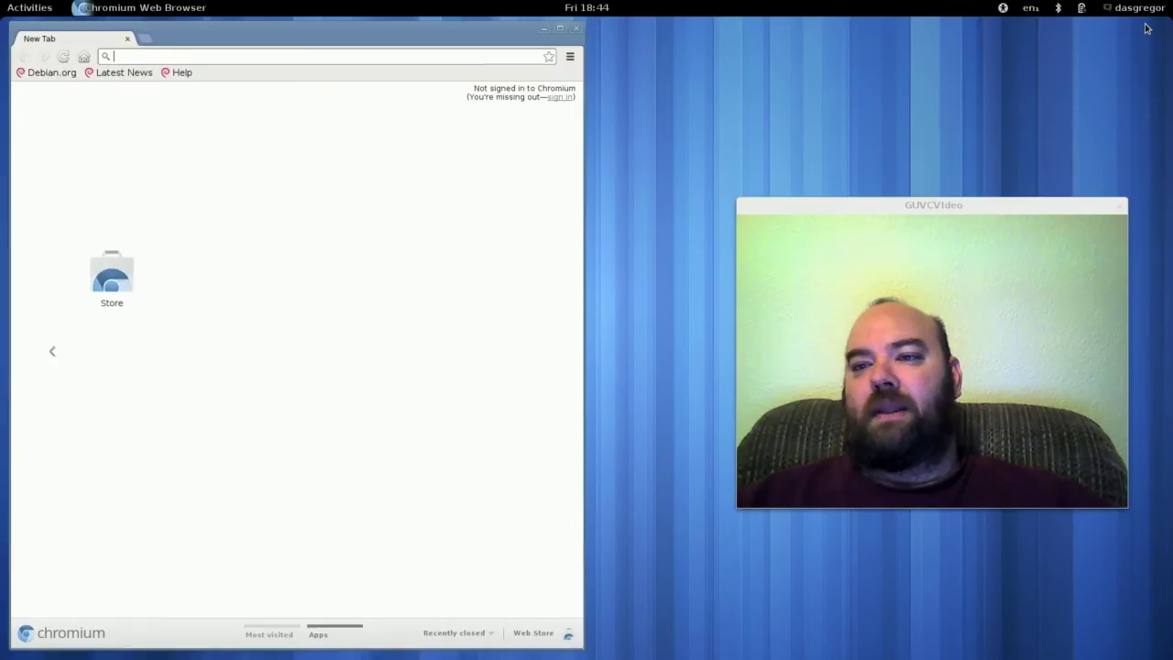
click(176, 55)
text(www)
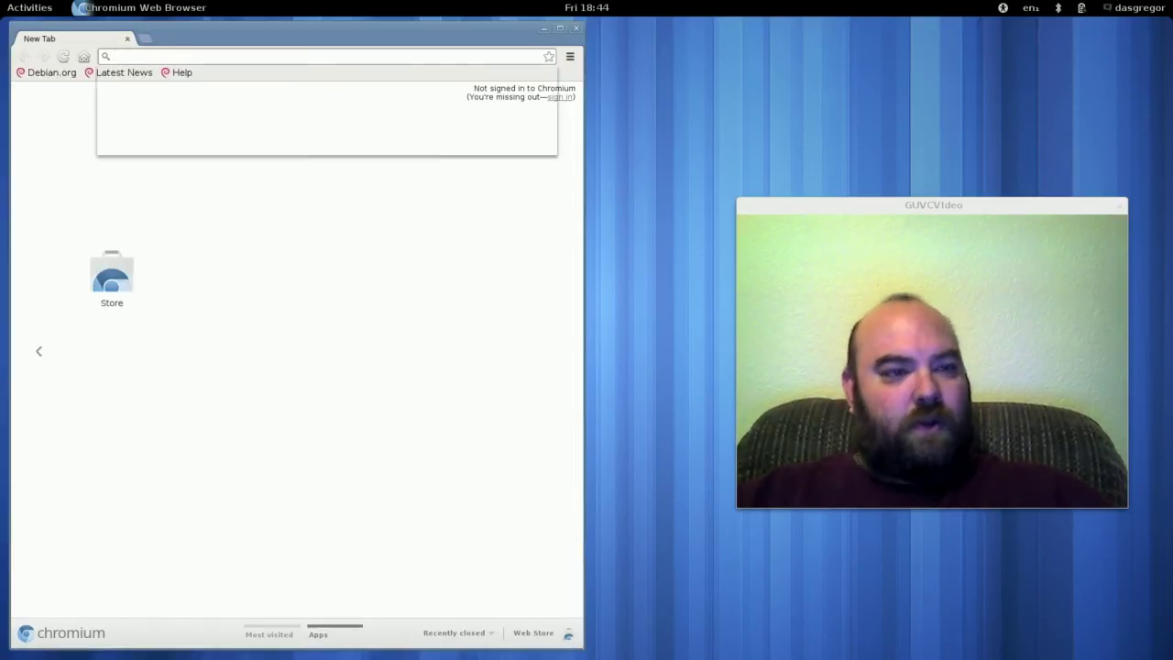
text(.youtube.com)
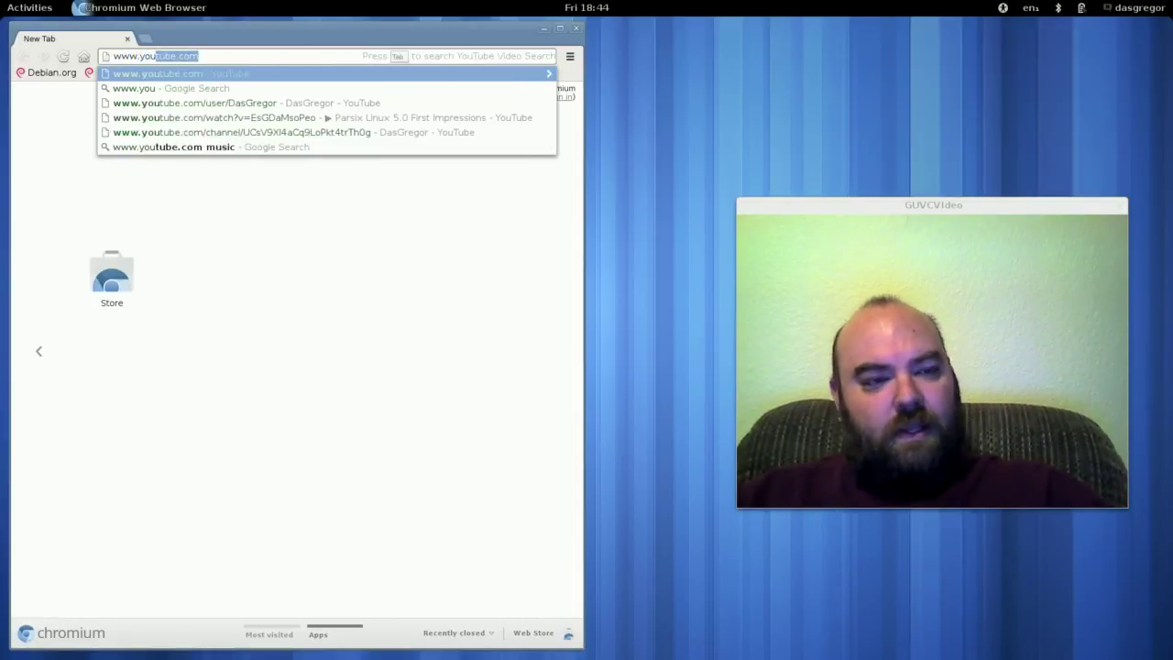
key(Return)
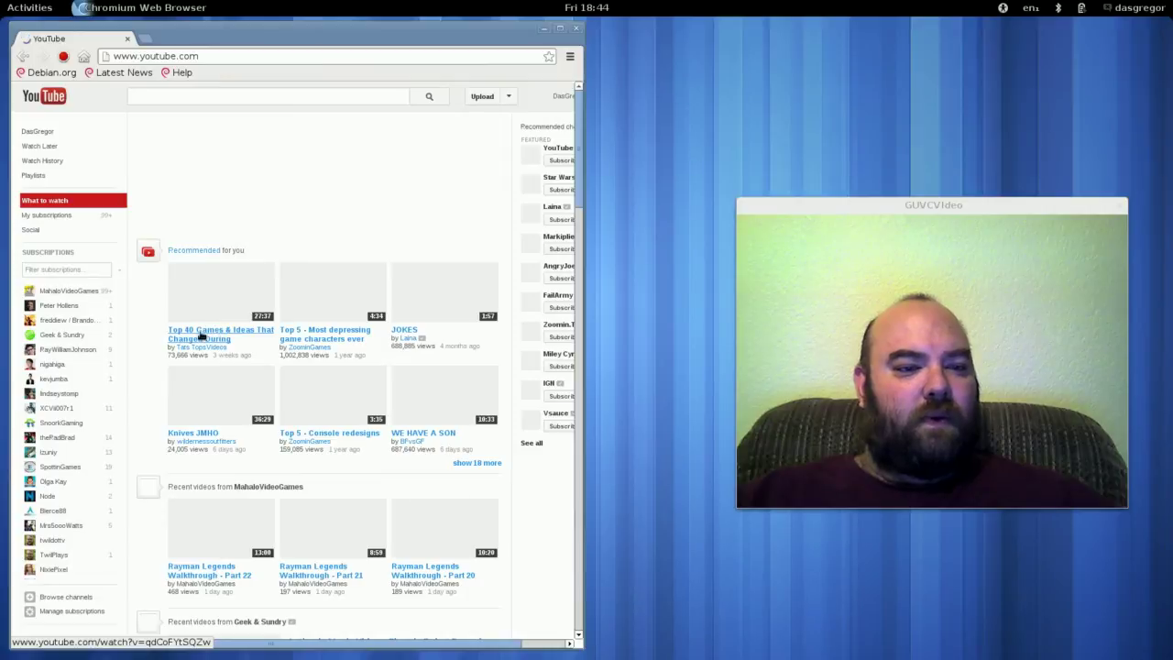
click(200, 336)
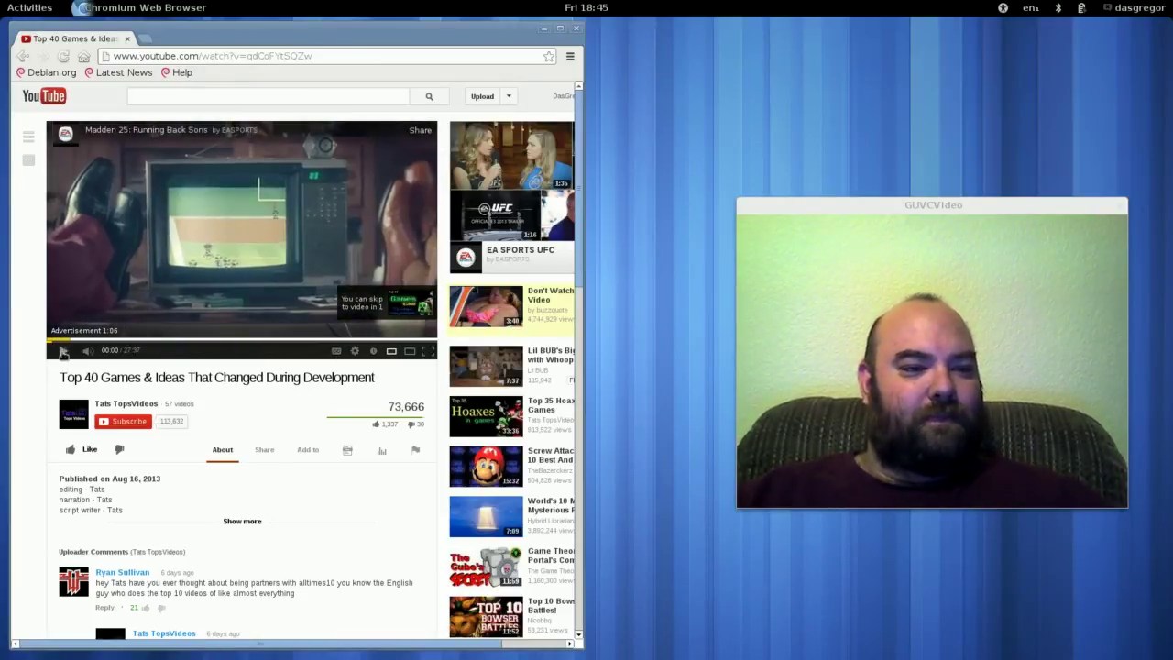
click(48, 122)
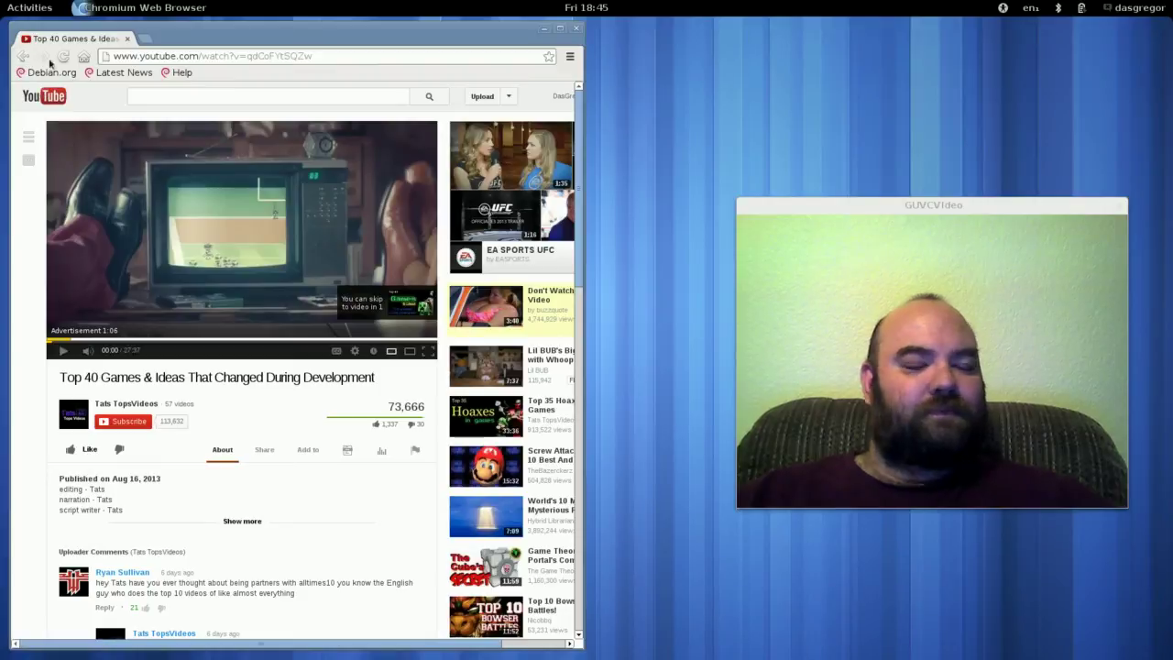